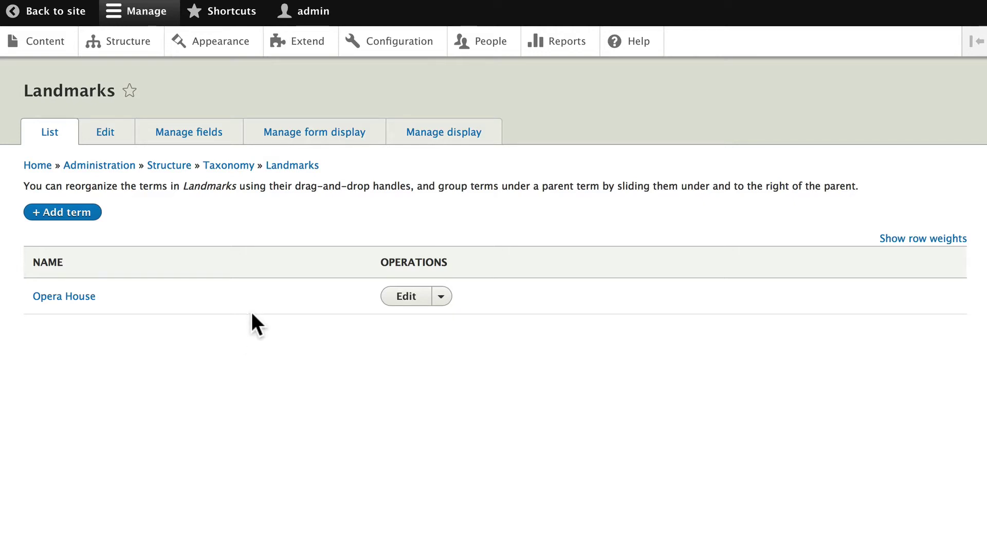
# Step: On the Landmarks vocabulary, create an Image field labelled 'Landmark Picture' (field_landmark_picture)
pyautogui.click(189, 132)
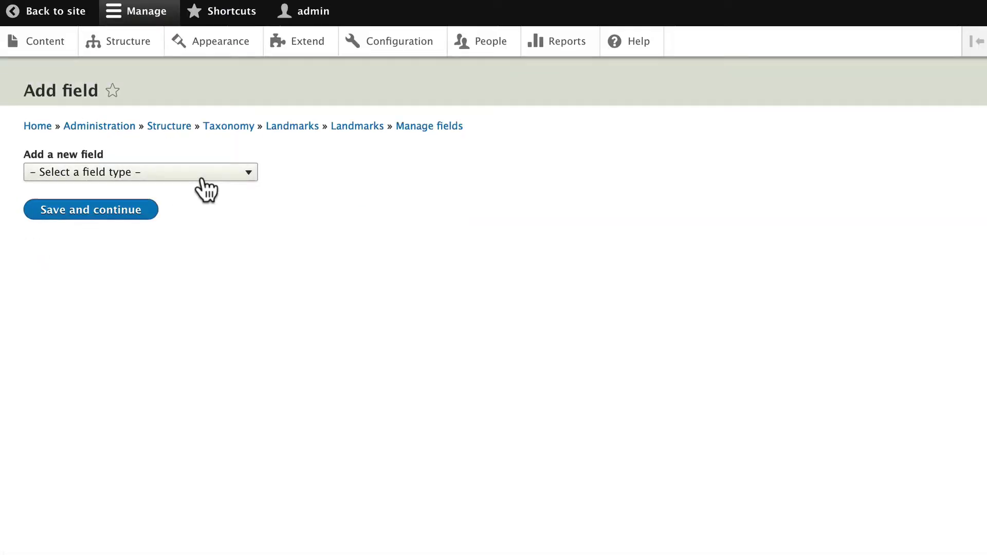
pyautogui.click(213, 175)
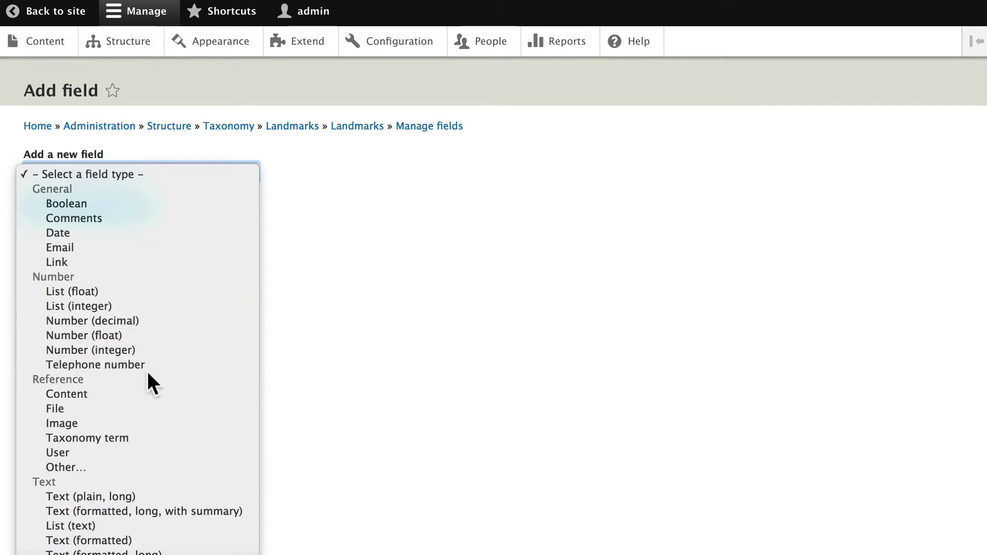
pyautogui.click(69, 423)
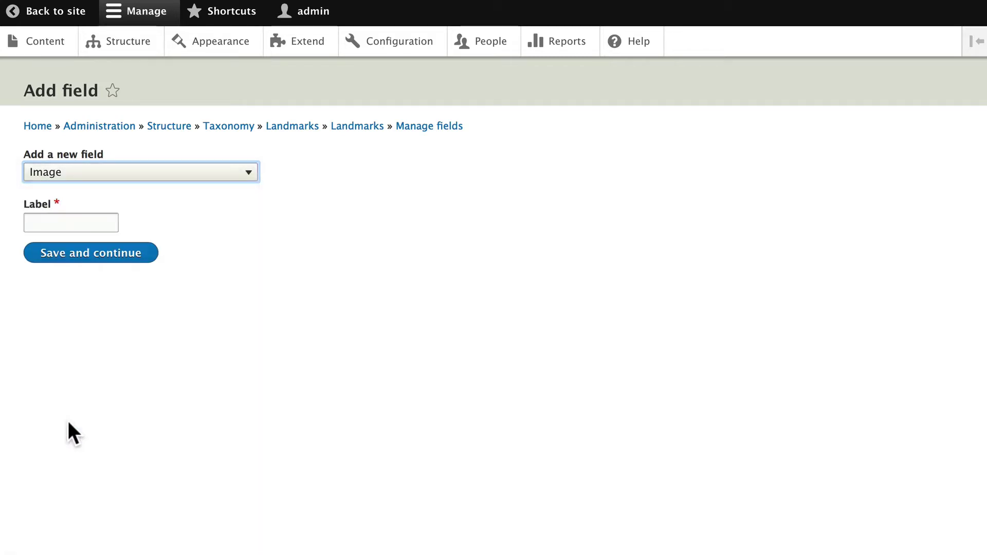
pyautogui.click(55, 223)
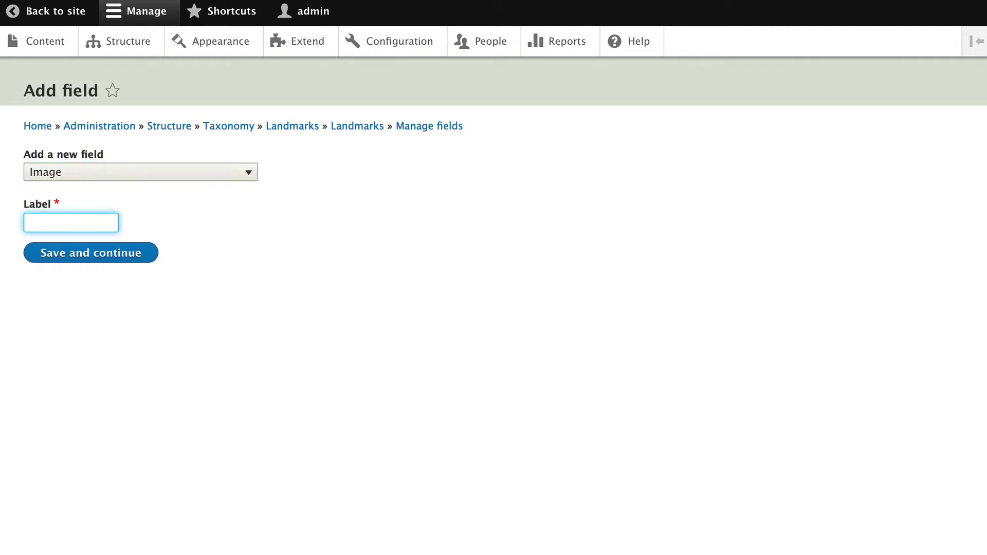
pyautogui.write('Landmark ')
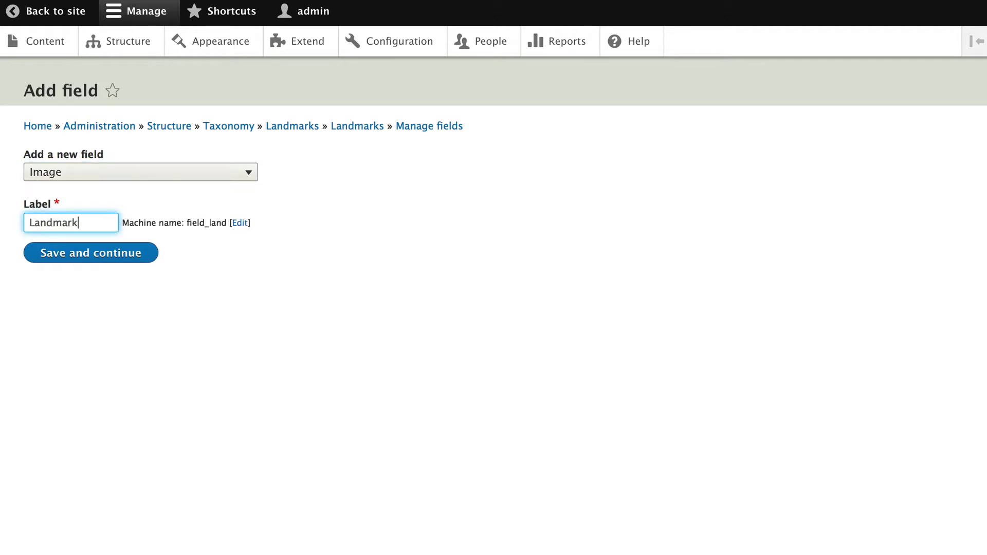
pyautogui.write('Picture')
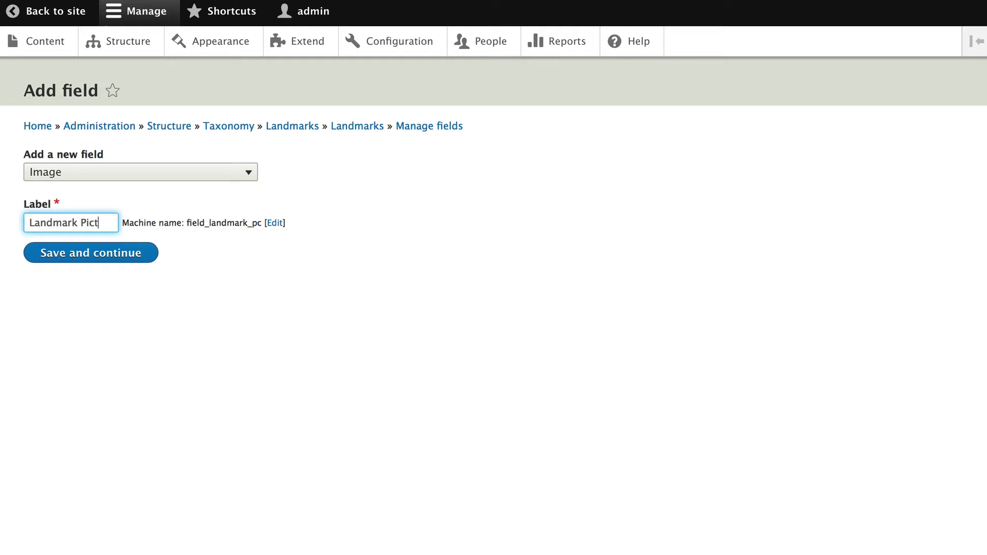
pyautogui.click(93, 253)
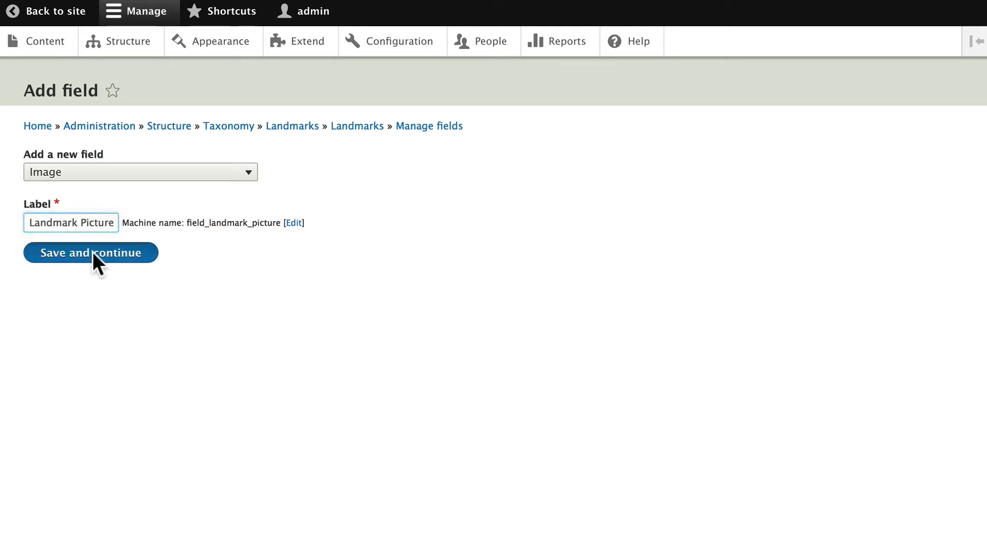
# Step: Keep the default storage settings and set the Landmark Picture file directory to 'landmarks'
pyautogui.scroll(-3, 93, 252)
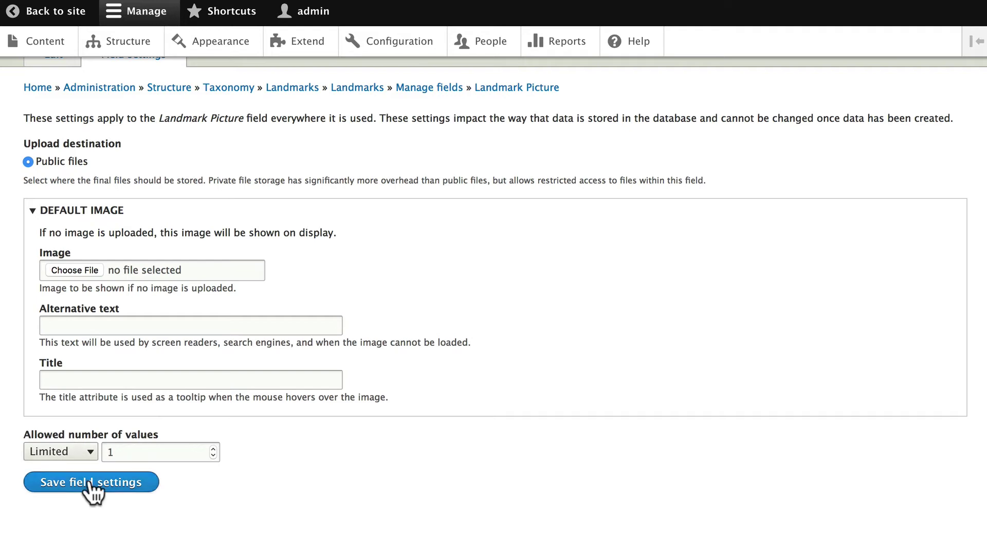
pyautogui.click(81, 485)
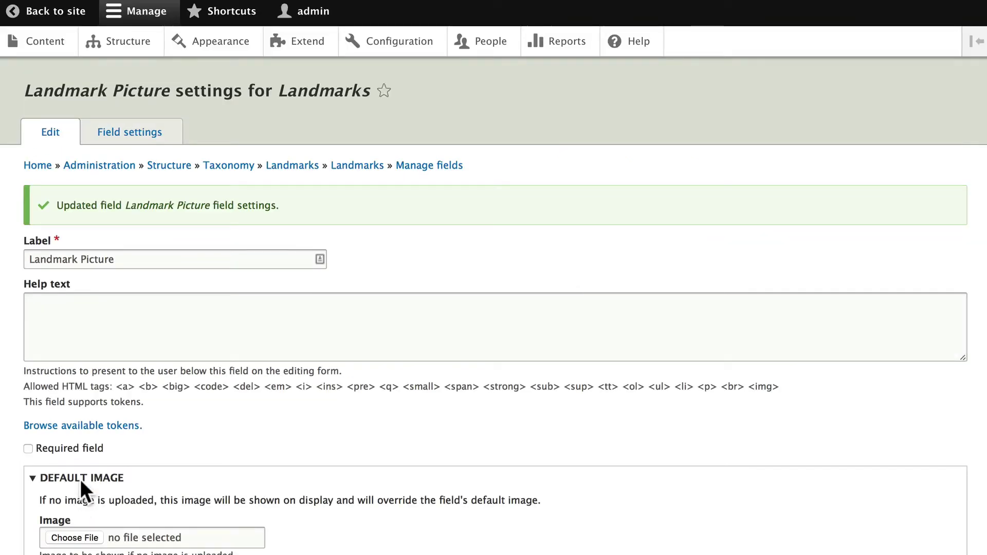
pyautogui.scroll(-2, 81, 484)
pyautogui.scroll(-7, 81, 479)
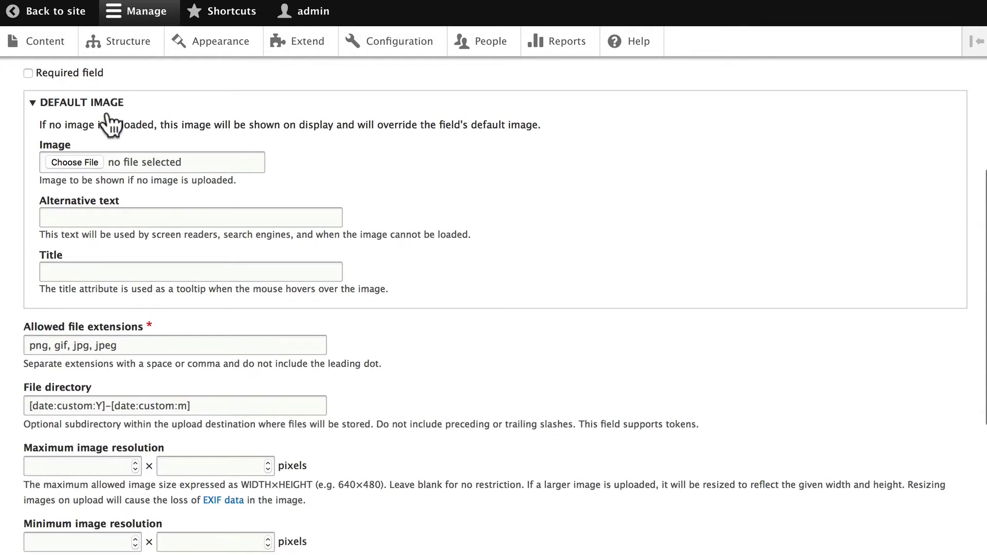
pyautogui.scroll(-4, 105, 171)
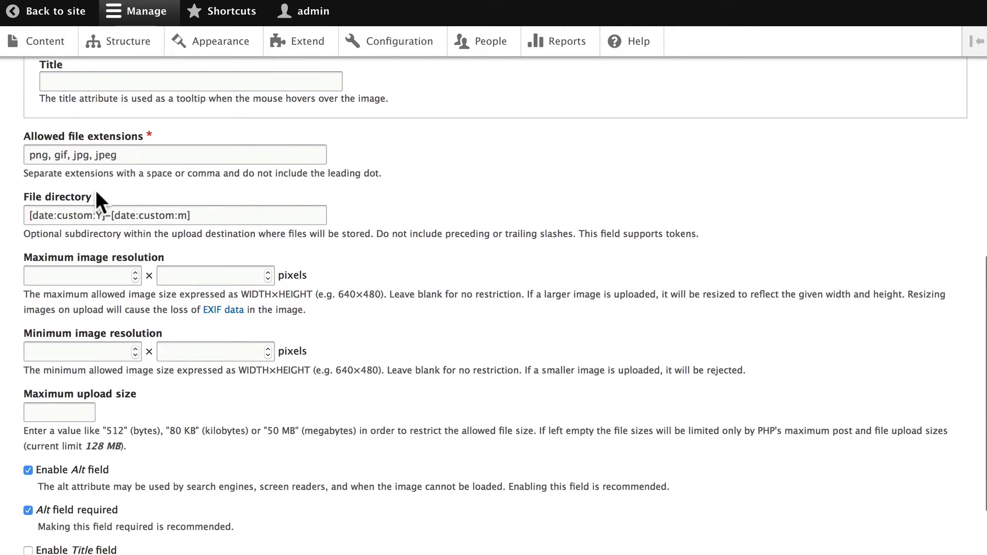
pyautogui.scroll(-1, 154, 424)
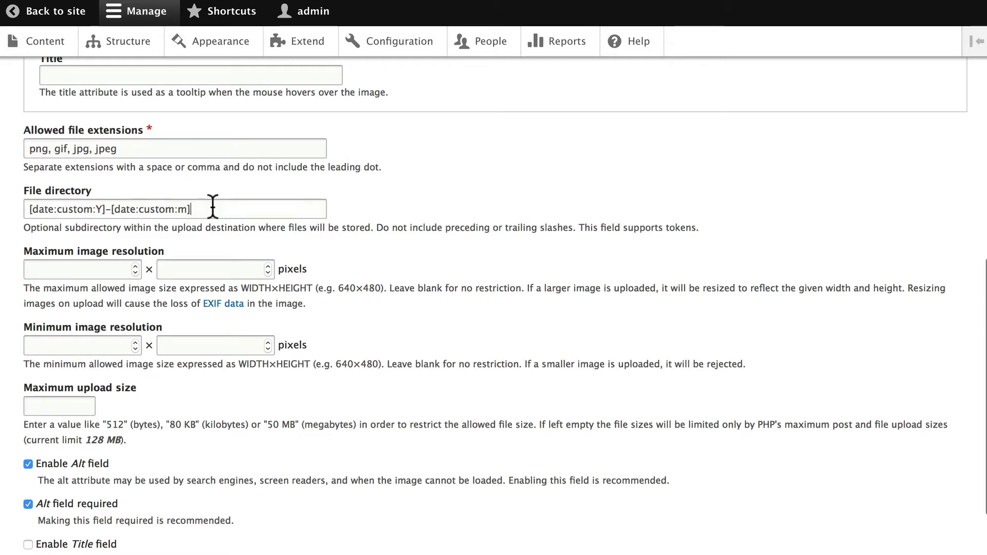
pyautogui.moveTo(220, 210); pyautogui.dragTo(1, 203)
pyautogui.write('la')
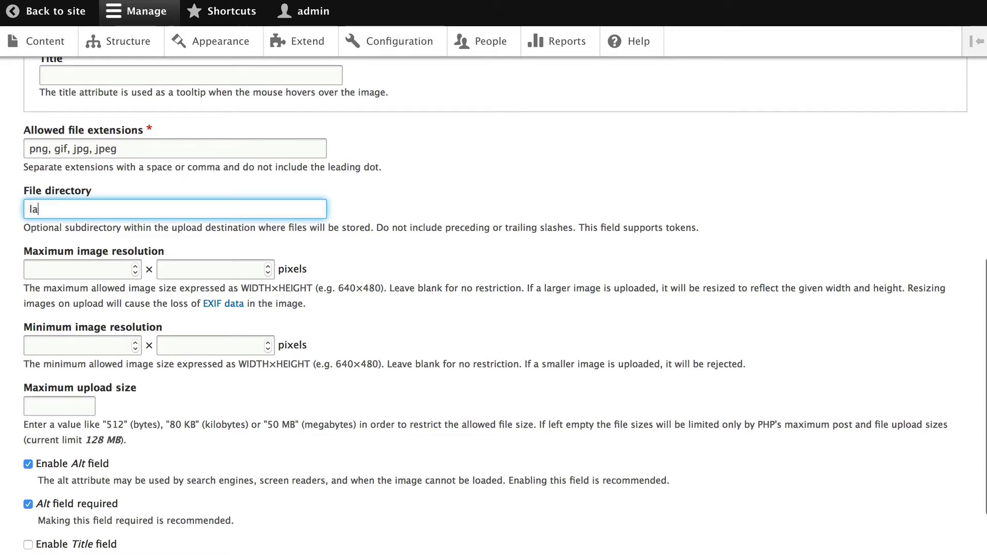
pyautogui.write('ndmarks')
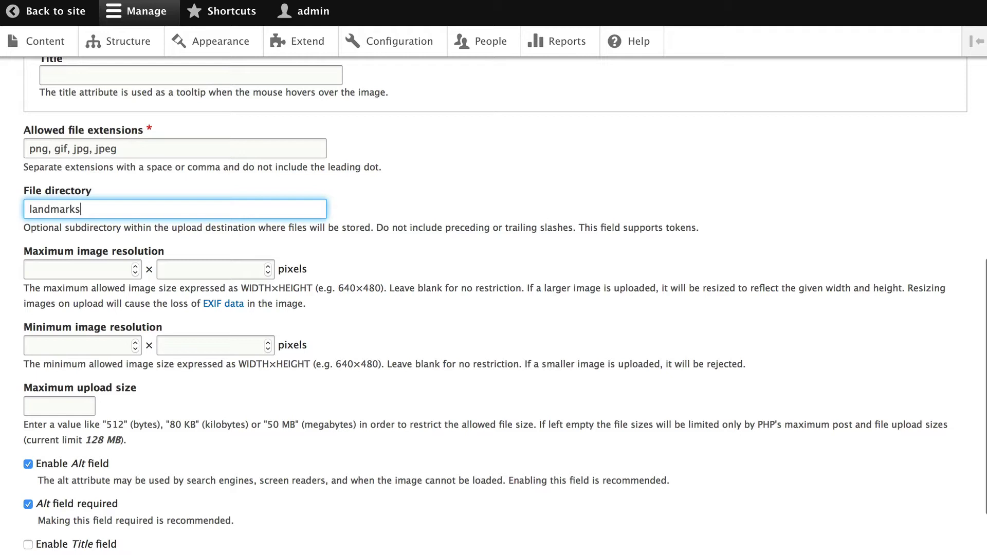
# Step: Require a 500×500 minimum image resolution and a 500 KB upload limit, then save
pyautogui.click(78, 345)
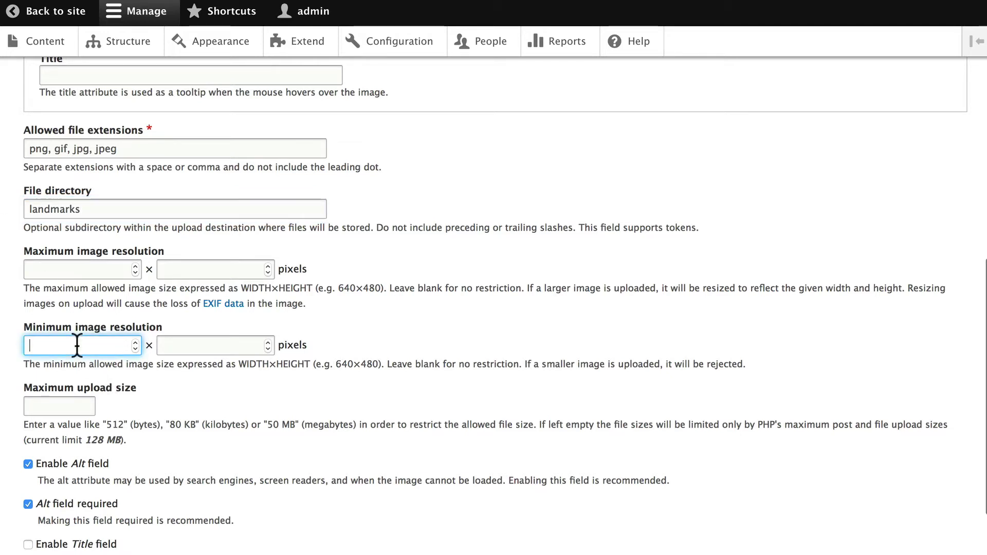
pyautogui.write('500')
pyautogui.press('Tab')
pyautogui.write('500')
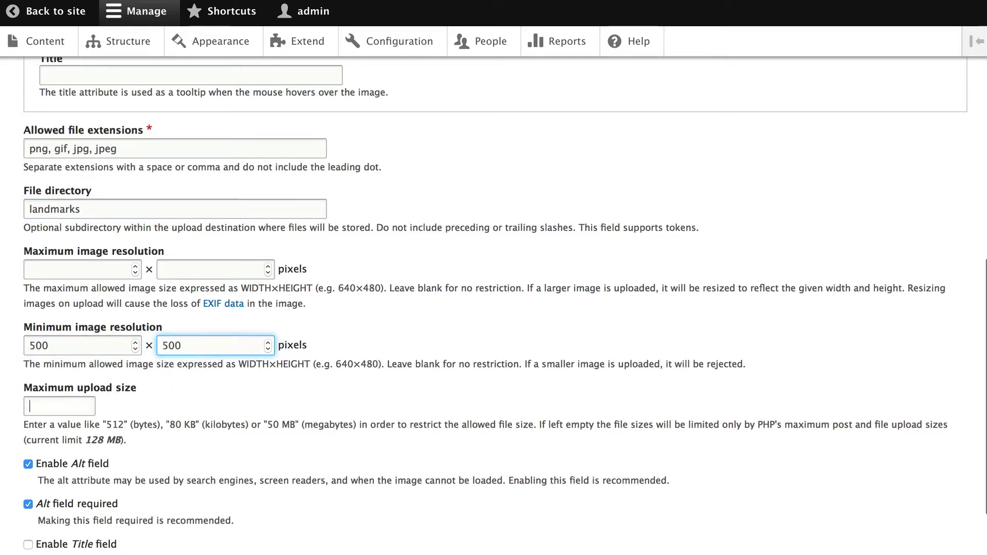
pyautogui.write('500 KB')
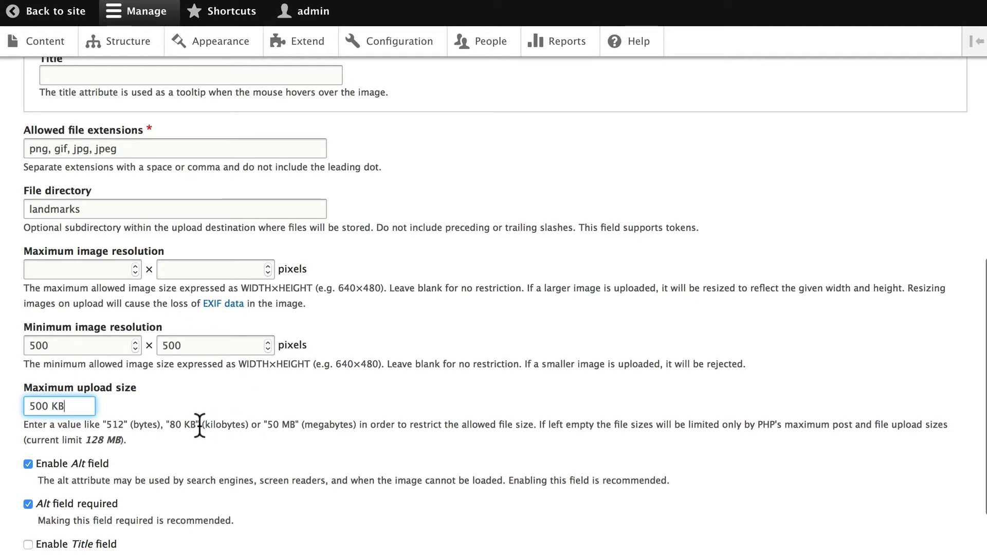
pyautogui.scroll(-3, 200, 427)
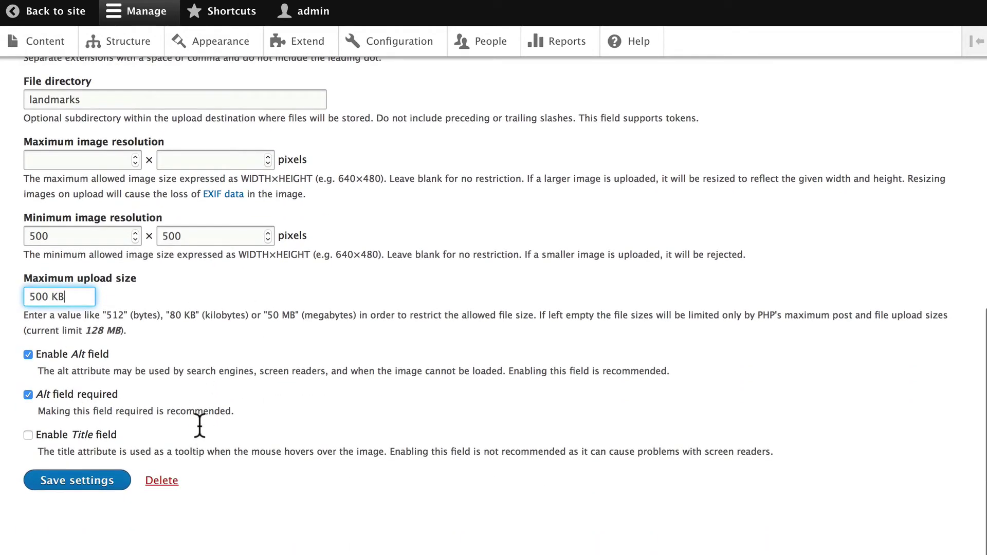
pyautogui.click(77, 483)
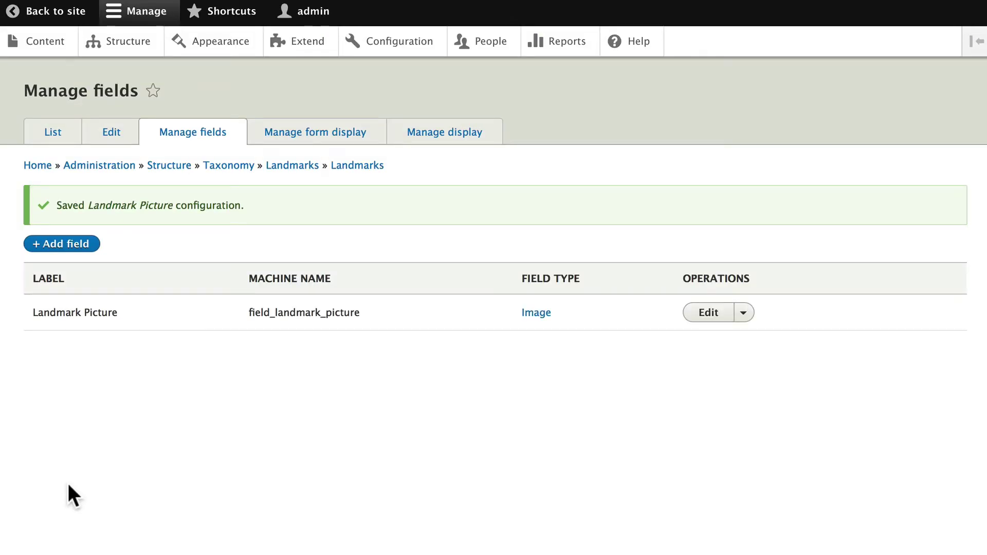
# Step: Add a Link field labelled 'Landmark Website' (field_landmark_website) to the Landmarks vocabulary
pyautogui.click(69, 244)
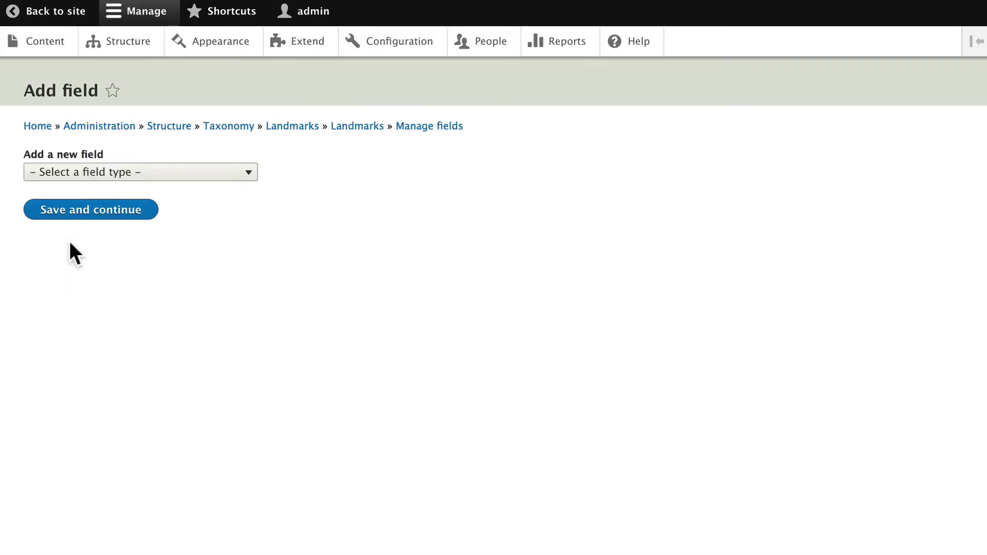
pyautogui.click(107, 169)
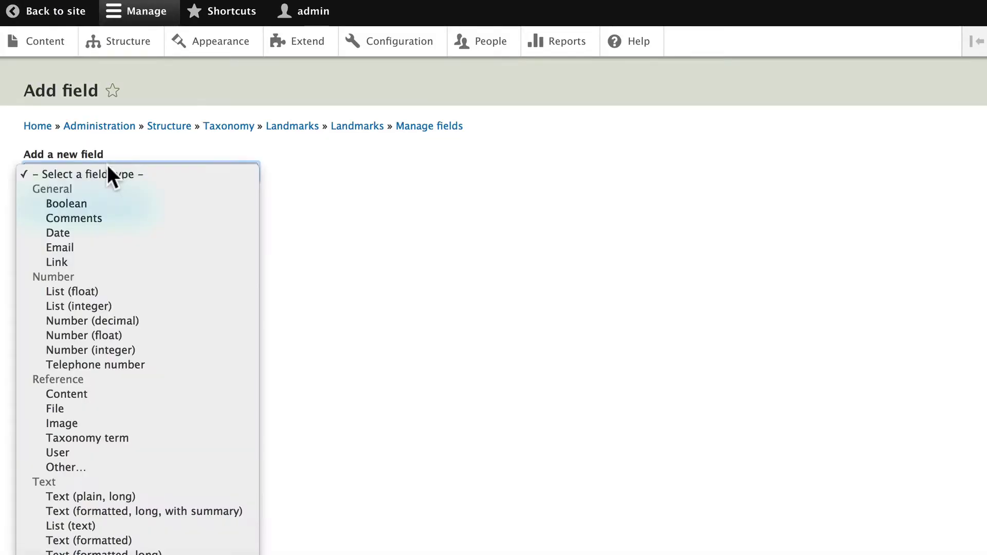
pyautogui.click(61, 263)
pyautogui.click(58, 221)
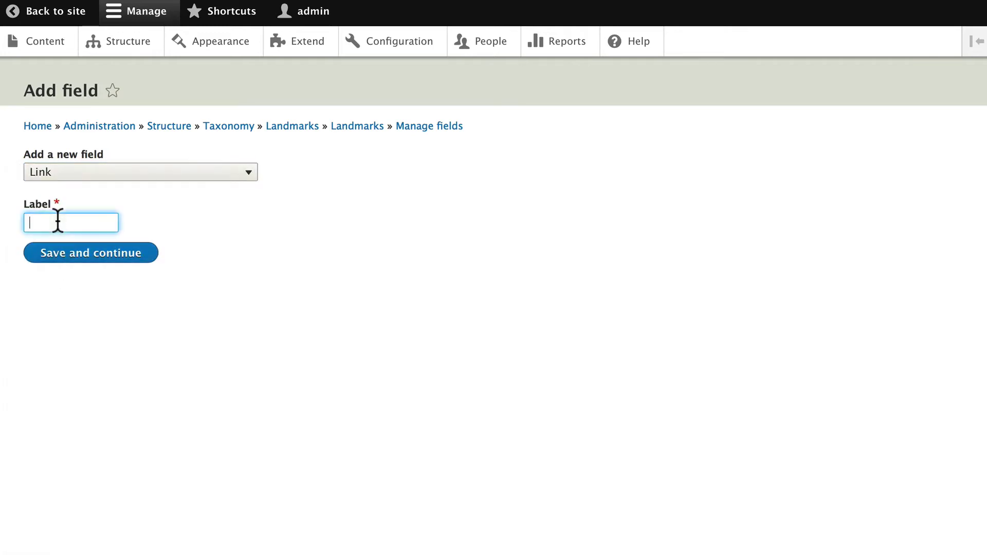
pyautogui.write('Landma')
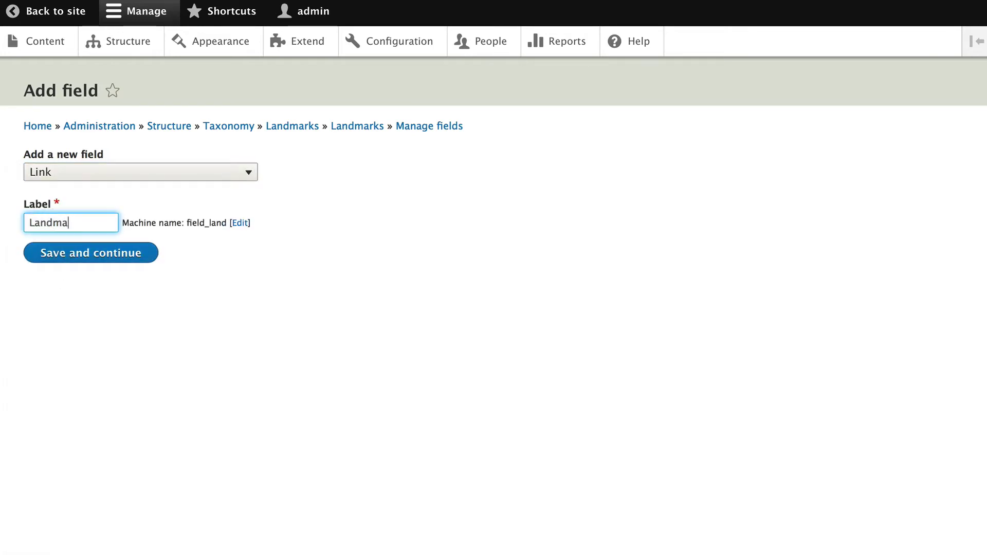
pyautogui.write('rk Website')
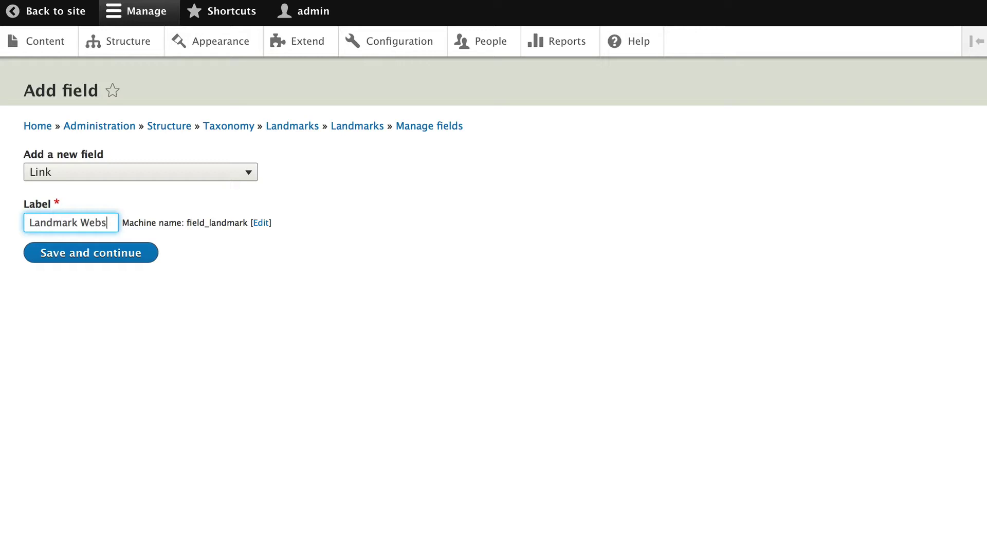
pyautogui.click(74, 251)
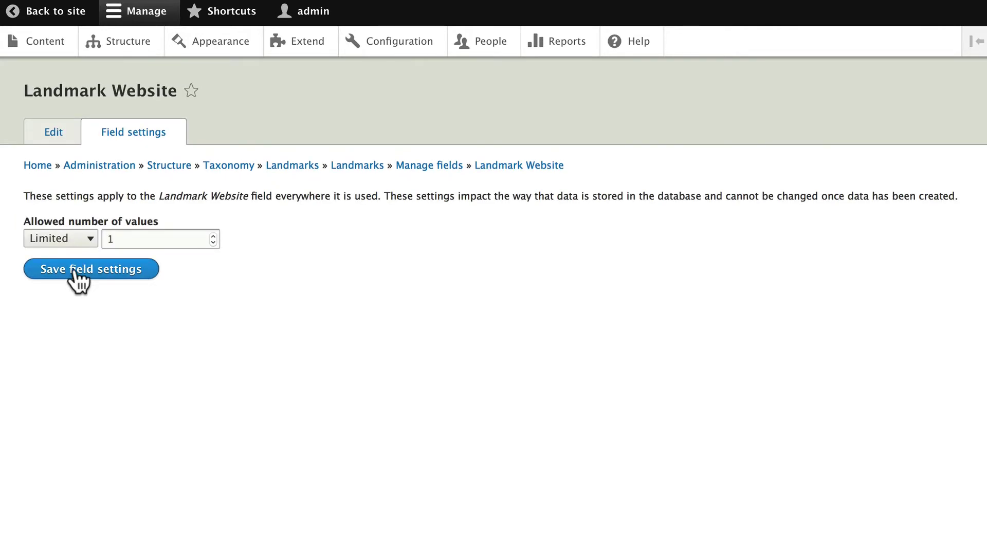
# Step: Keep the default storage, set Allowed link type to 'External links only', and save Landmark Website
pyautogui.click(75, 271)
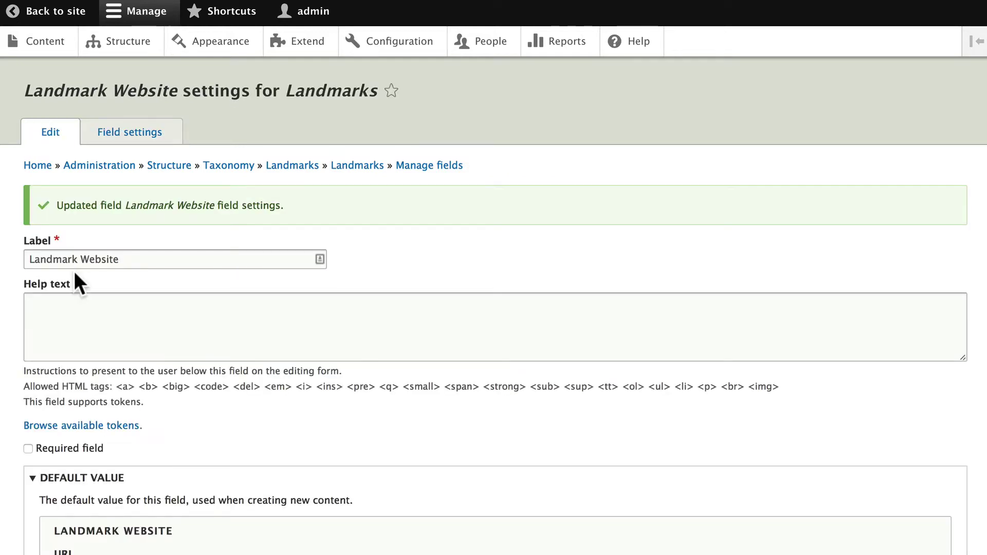
pyautogui.scroll(-4, 75, 278)
pyautogui.scroll(-4, 76, 280)
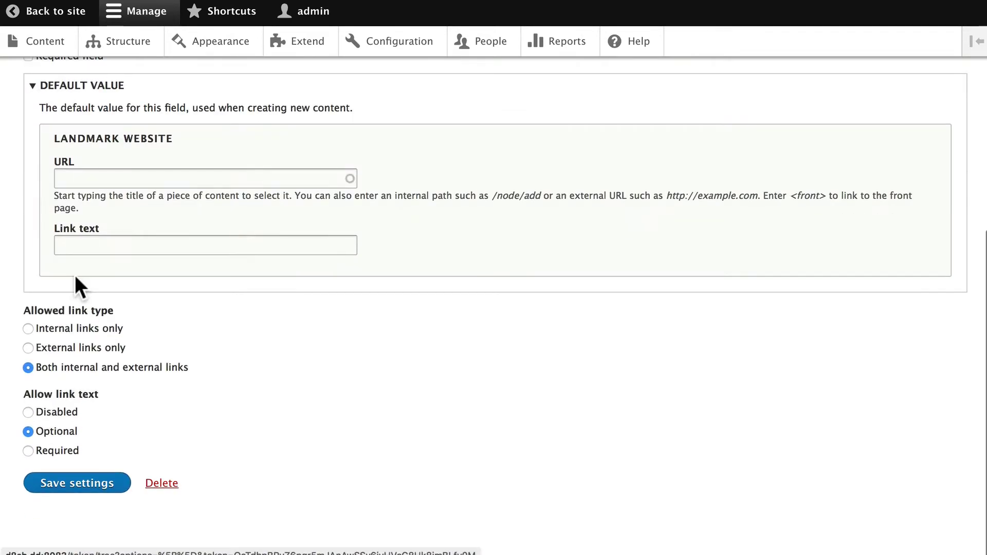
pyautogui.click(27, 348)
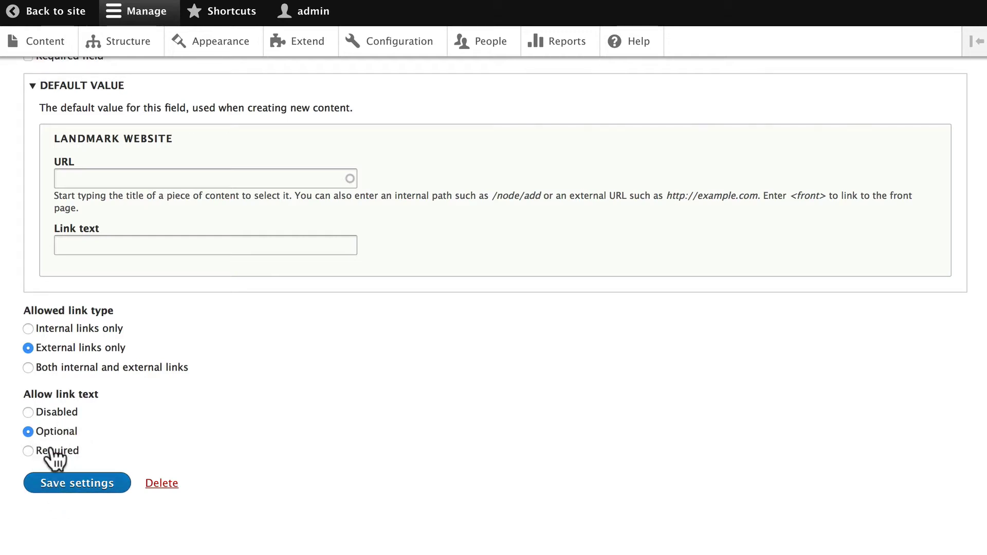
pyautogui.click(71, 484)
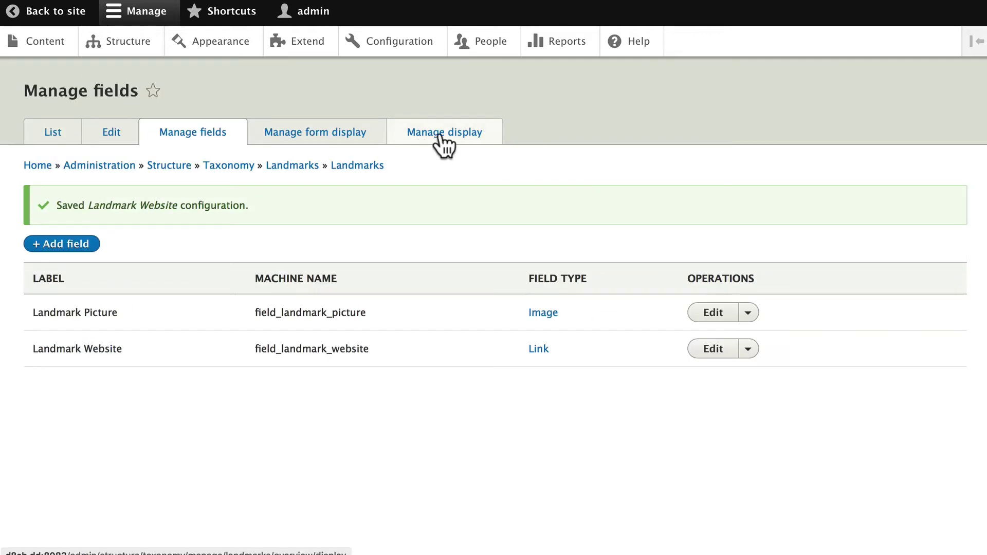
# Step: On the Landmarks Manage display page, set the Landmark Picture and Landmark Website labels to '– Hidden –'
pyautogui.click(439, 131)
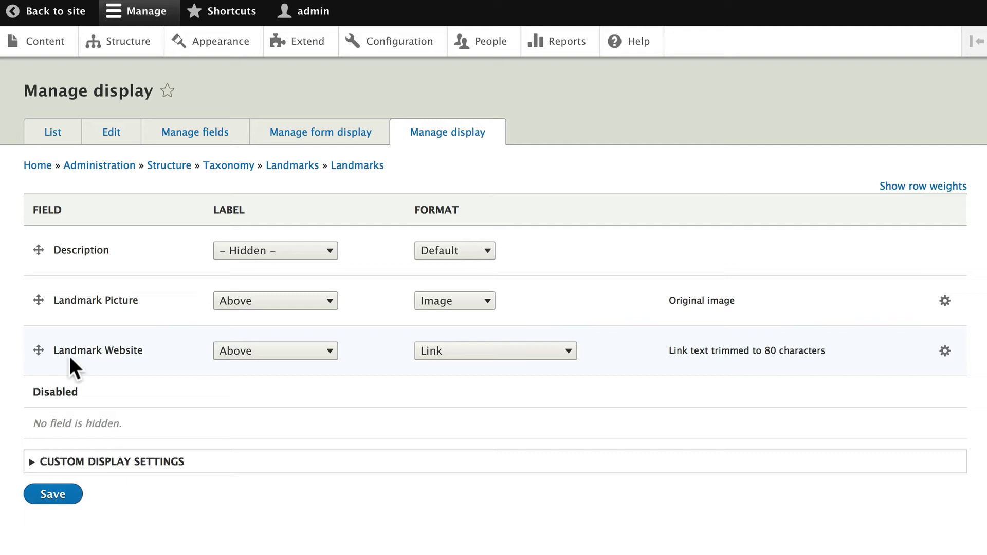
pyautogui.click(275, 300)
pyautogui.click(250, 332)
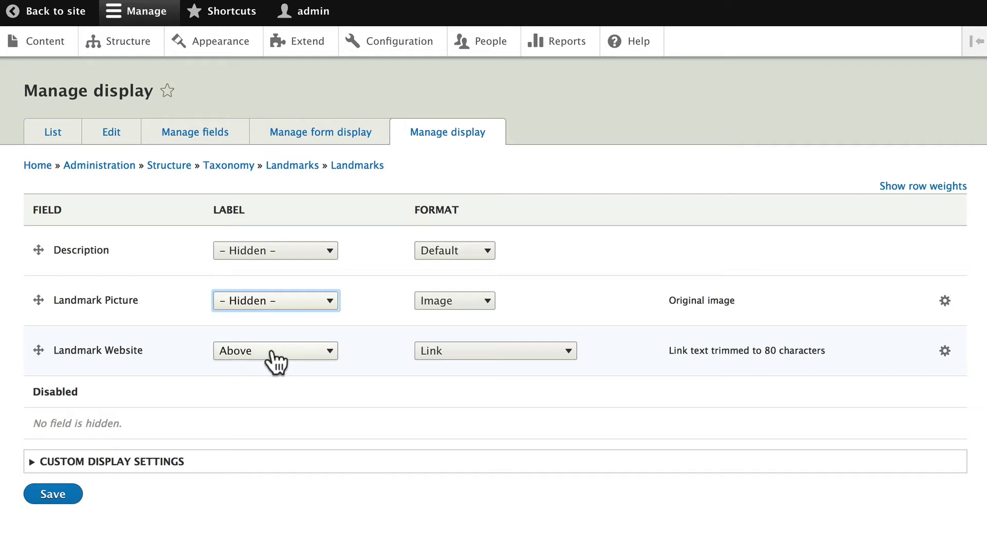
pyautogui.click(272, 352)
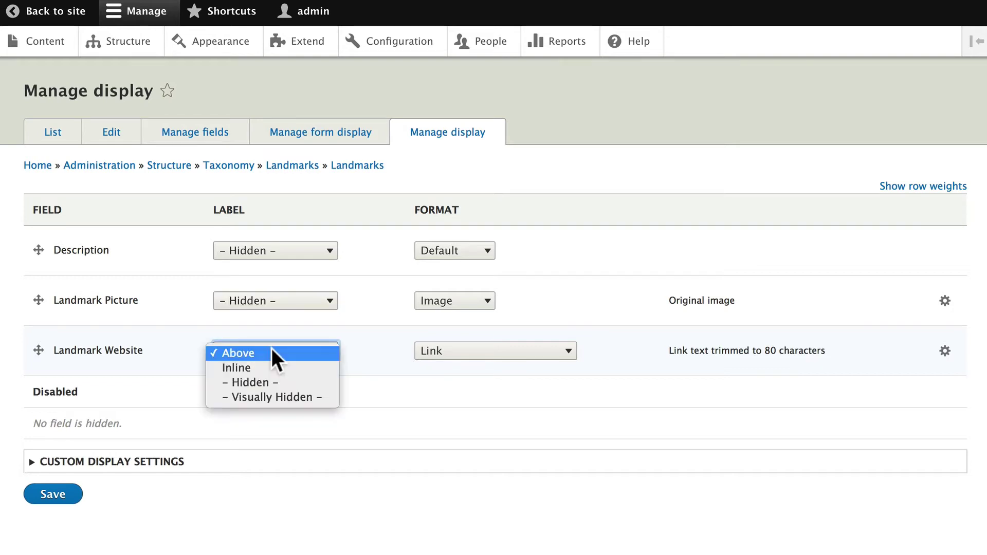
pyautogui.click(265, 381)
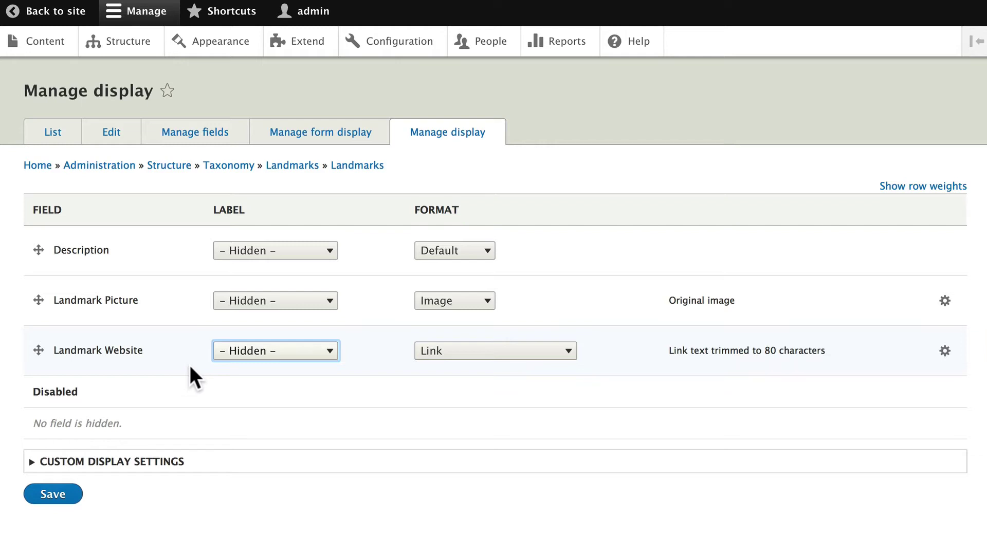
# Step: Make the Landmark Website link open in a new window
pyautogui.click(945, 351)
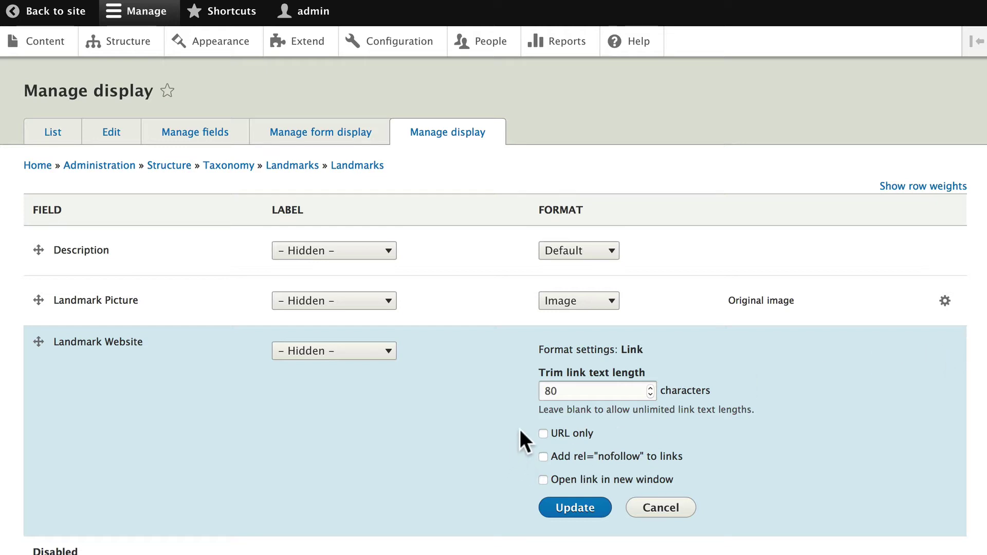
pyautogui.click(543, 479)
pyautogui.click(576, 510)
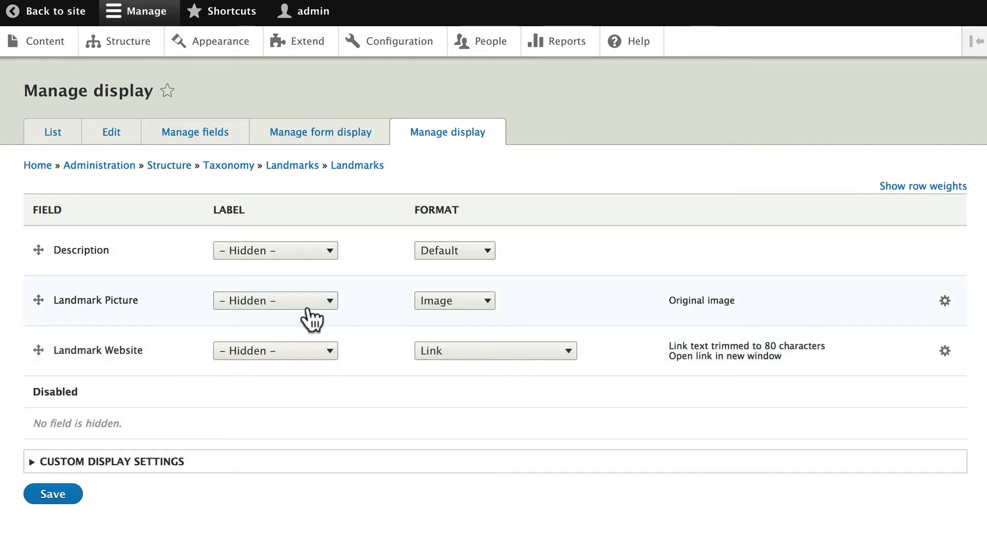
# Step: Display Landmark Picture with the Thumbnail (100×100) image style, linked to content
pyautogui.click(945, 302)
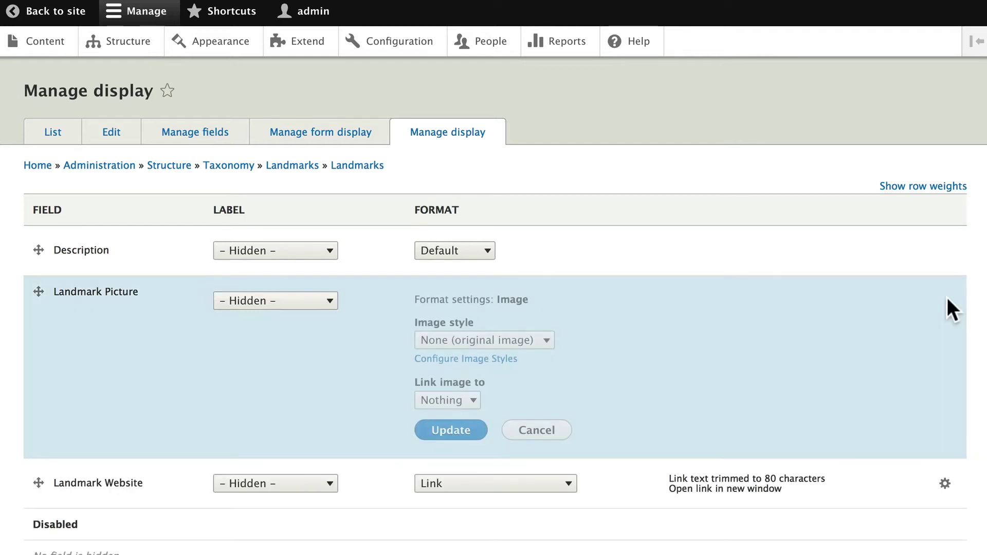
pyautogui.click(455, 339)
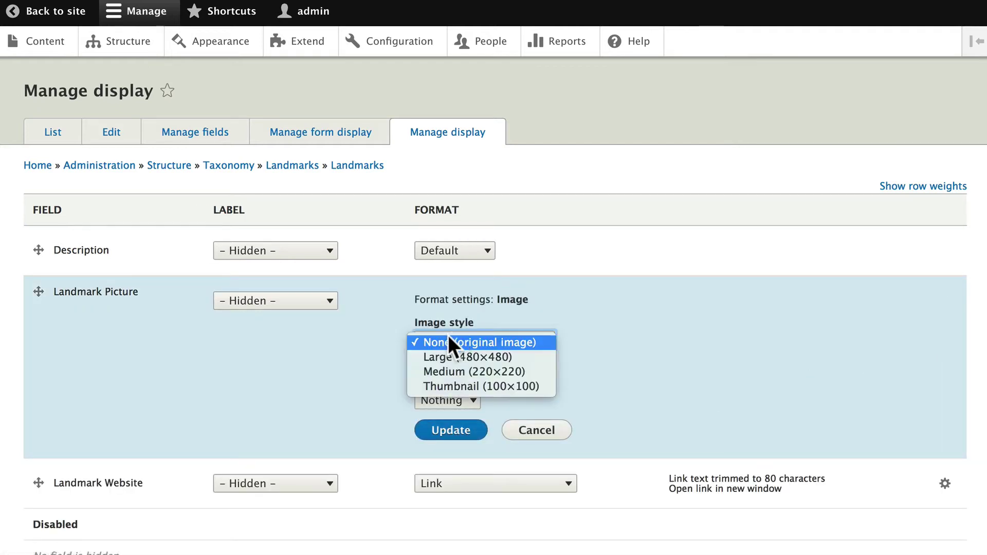
pyautogui.click(440, 386)
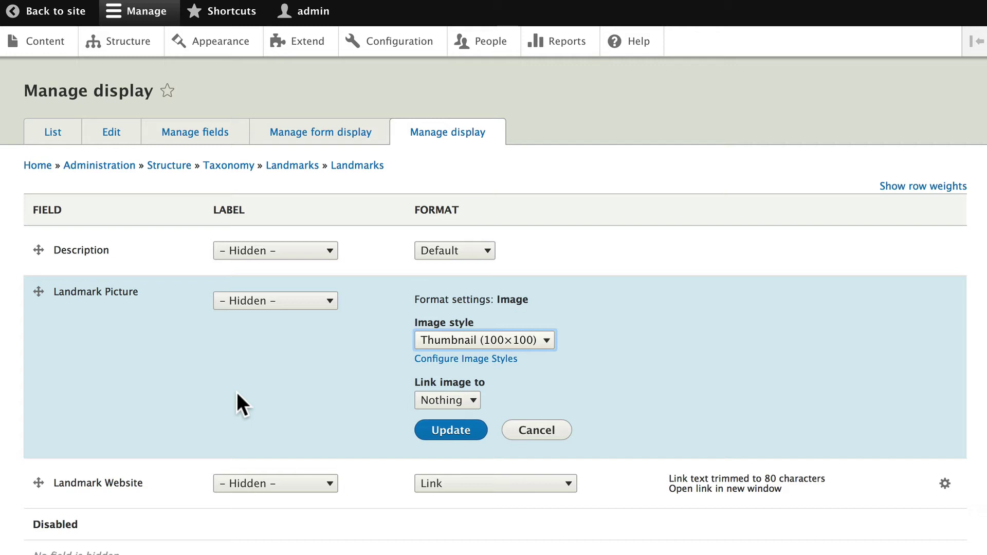
pyautogui.click(448, 401)
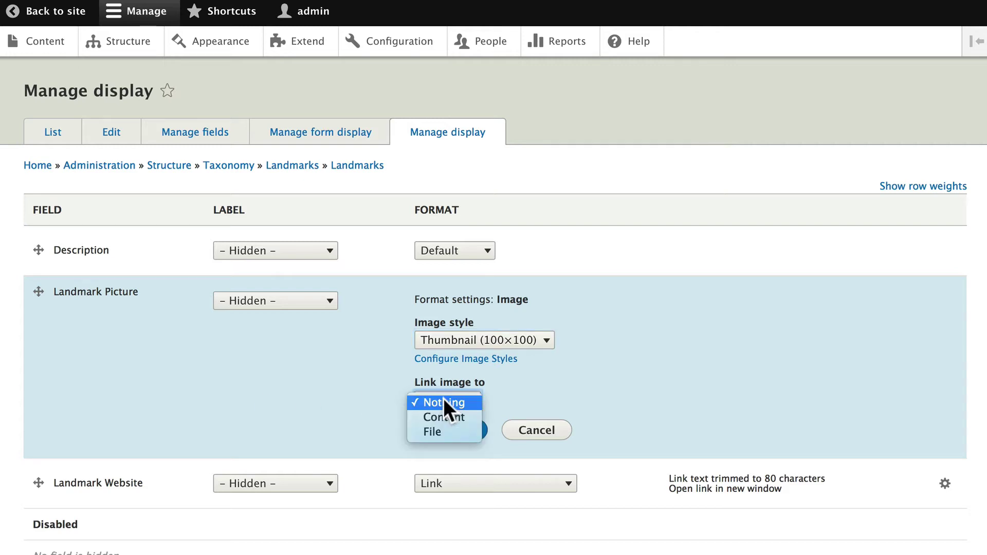
pyautogui.click(442, 415)
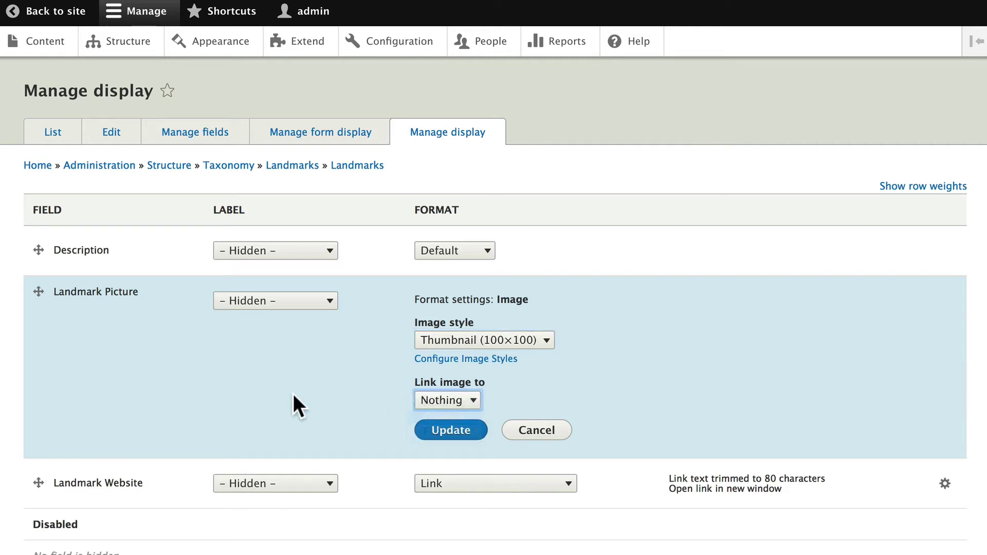
pyautogui.click(465, 430)
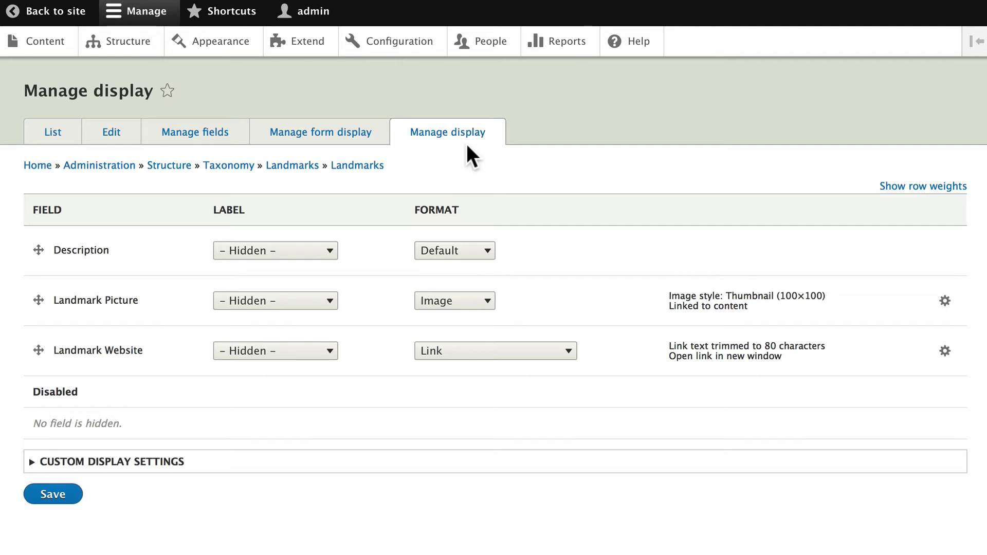
# Step: Edit the Opera House term and give its picture the alt text 'Sydney Opera House'
pyautogui.click(49, 140)
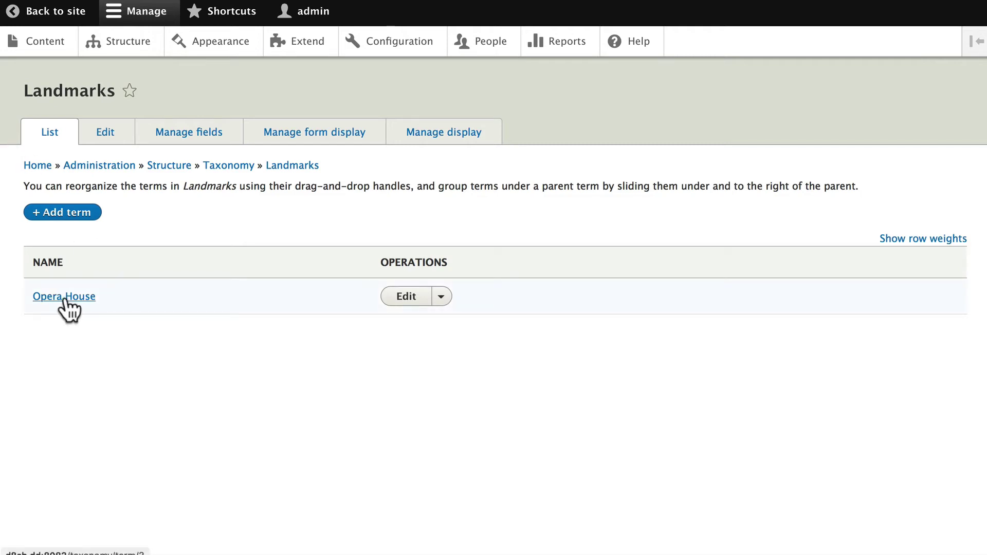
pyautogui.click(406, 303)
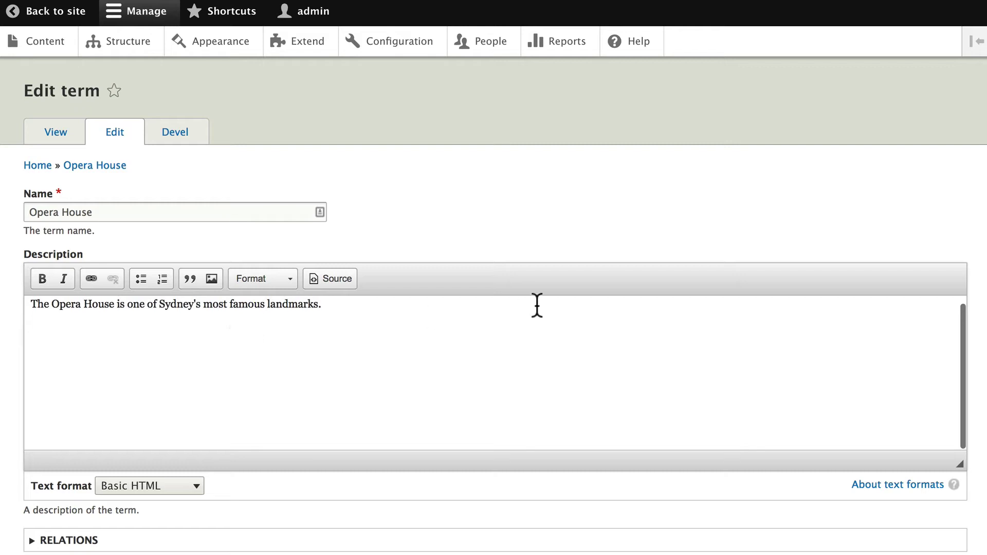
pyautogui.scroll(-8, 537, 305)
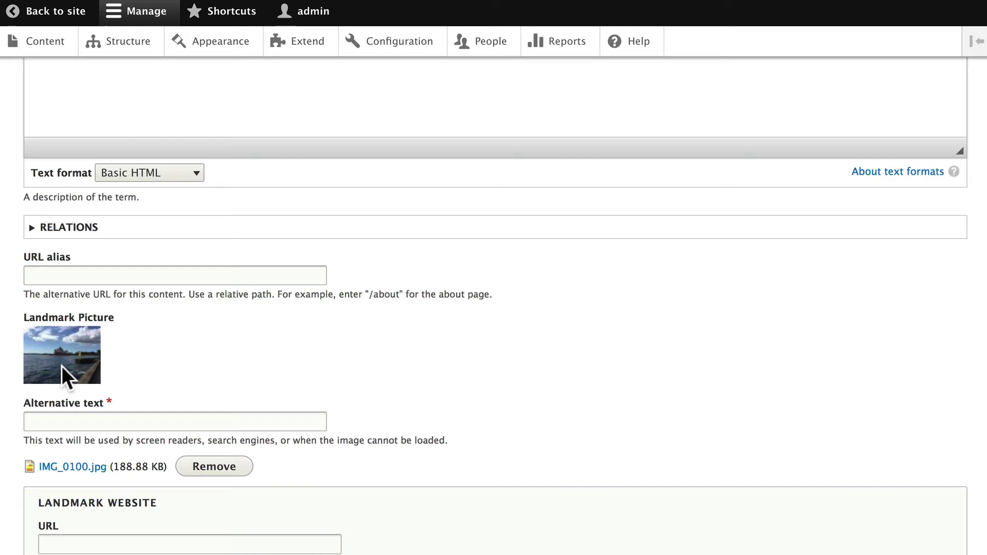
pyautogui.scroll(-3, 56, 301)
pyautogui.click(61, 293)
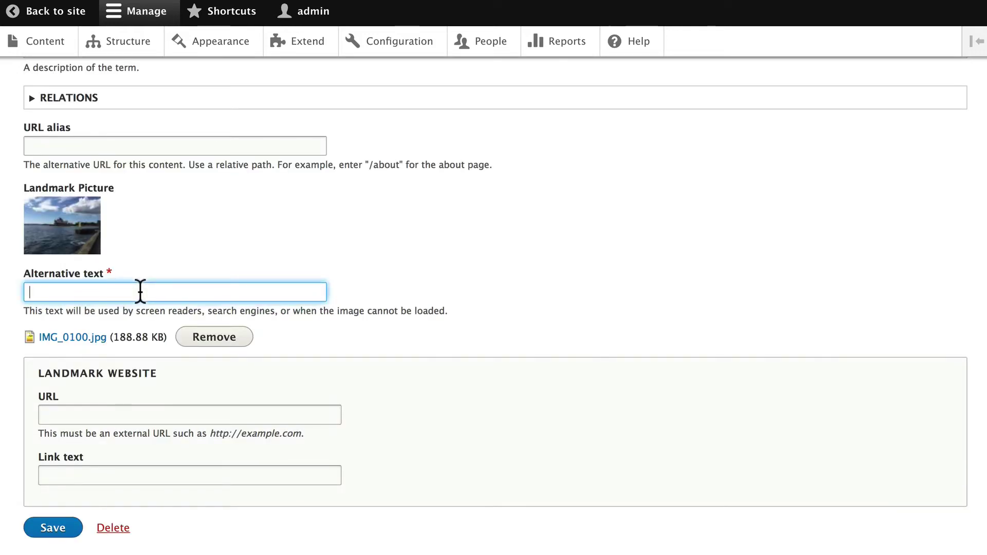
pyautogui.write('Sydney Opera')
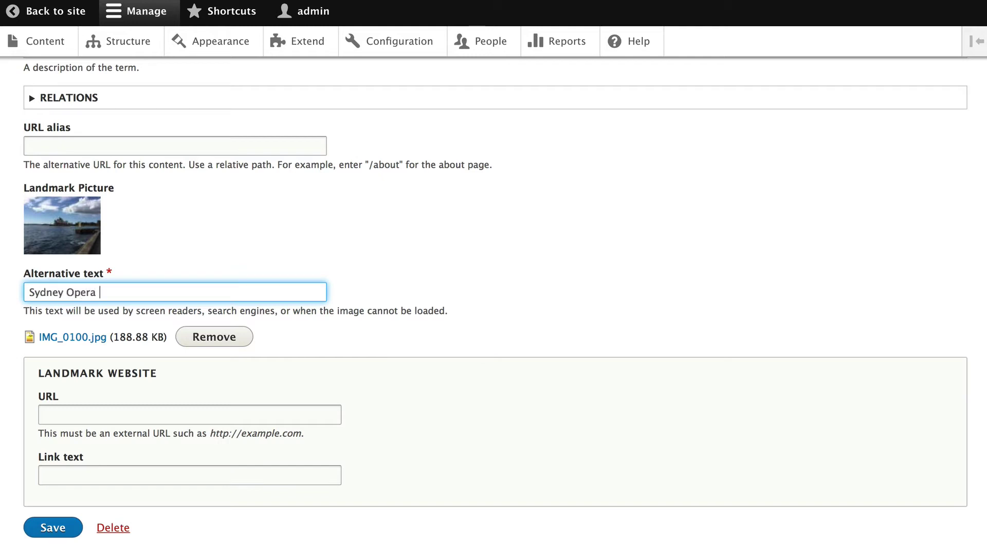
pyautogui.write('House')
pyautogui.scroll(-2, 141, 255)
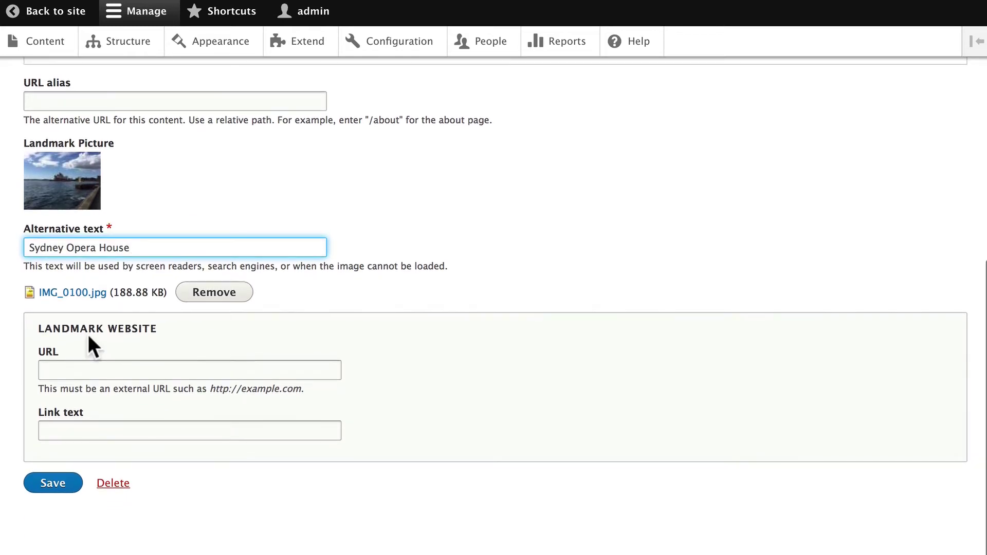
pyautogui.click(75, 370)
pyautogui.write('http://www.sydneyoperahouse.com')
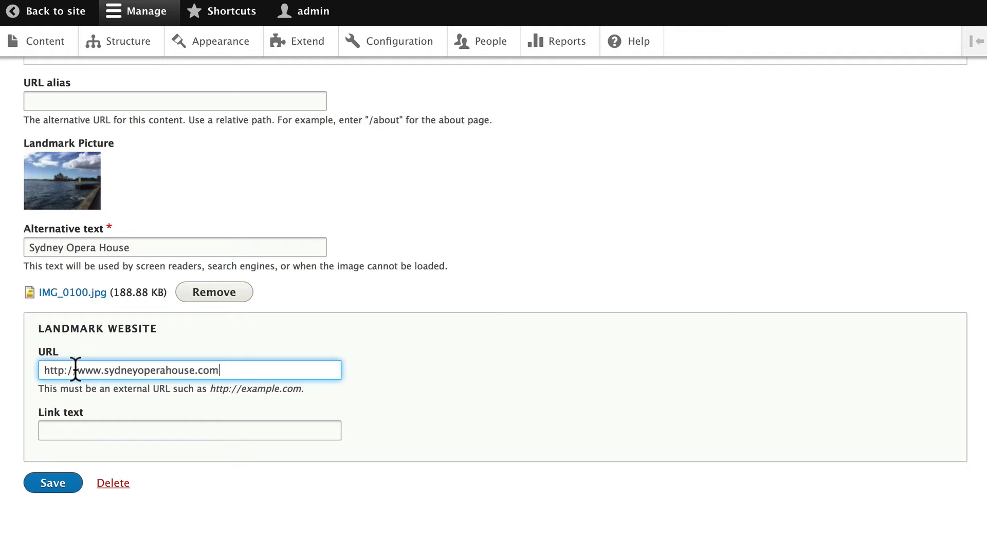
pyautogui.click(80, 428)
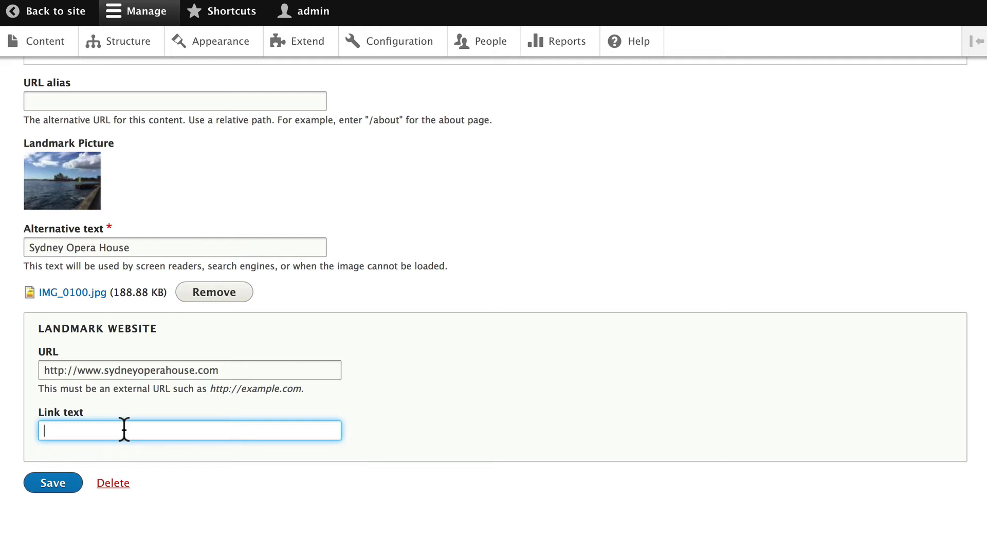
pyautogui.click(52, 482)
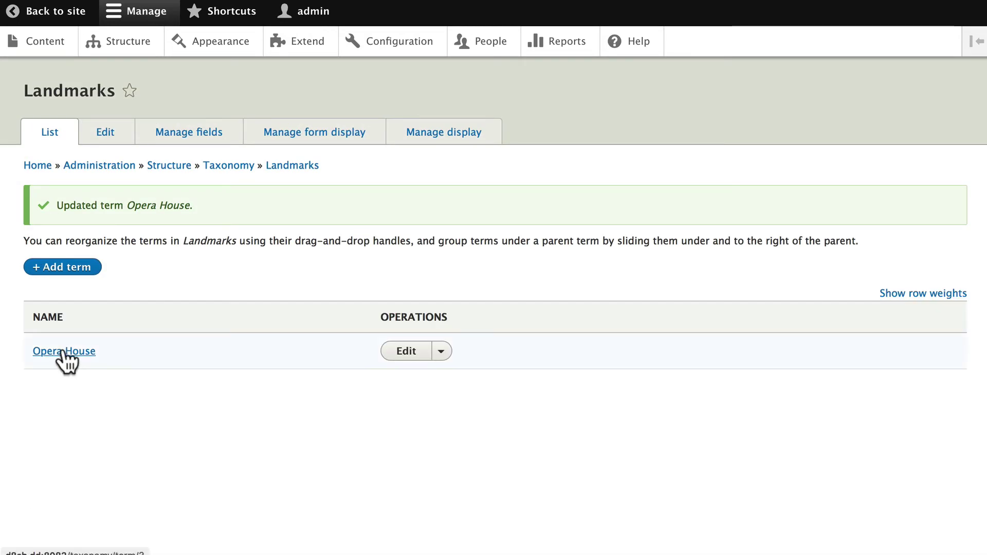
# Step: Scroll through the Opera House term page to review its description, picture and website link
pyautogui.scroll(-8, 224, 397)
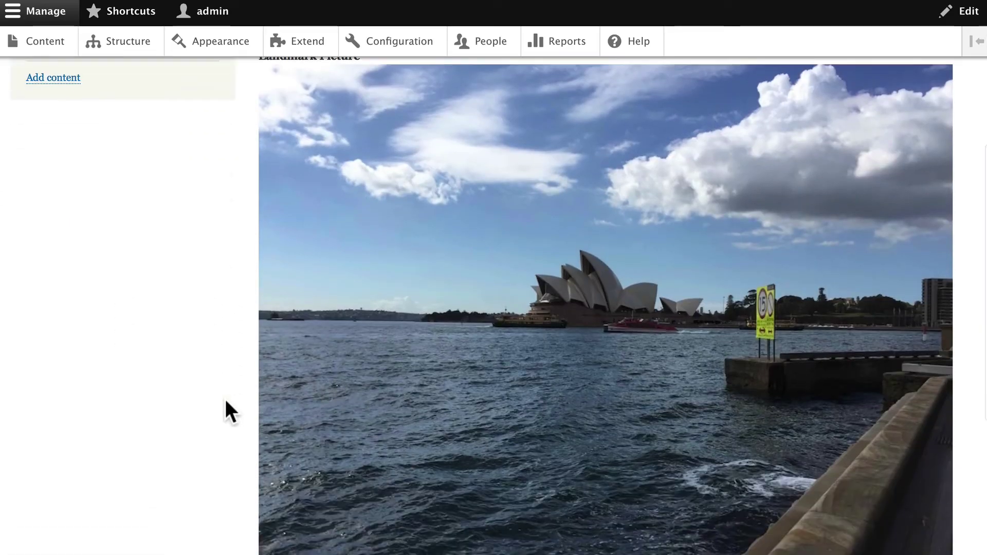
pyautogui.scroll(-3, 201, 391)
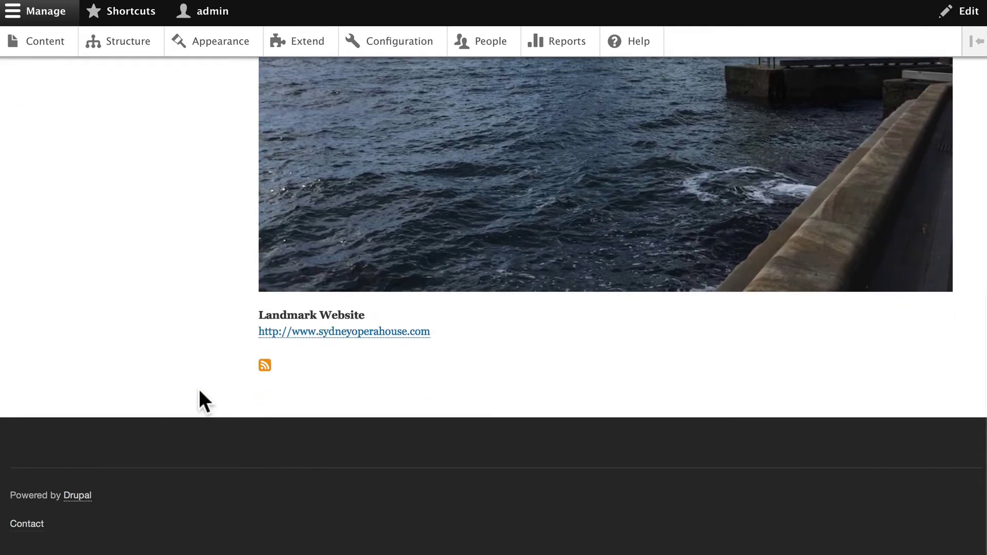
pyautogui.scroll(10, 201, 390)
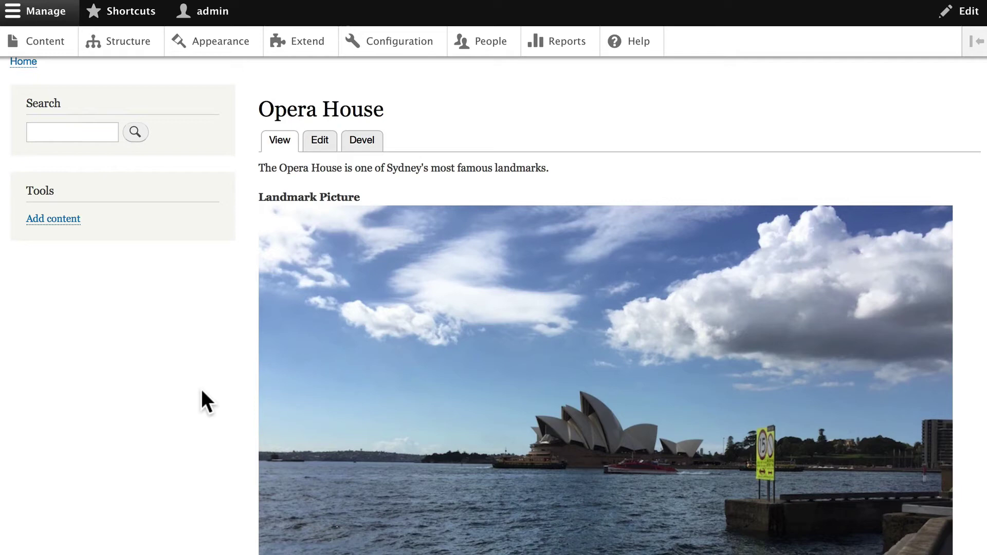
pyautogui.scroll(3, 202, 401)
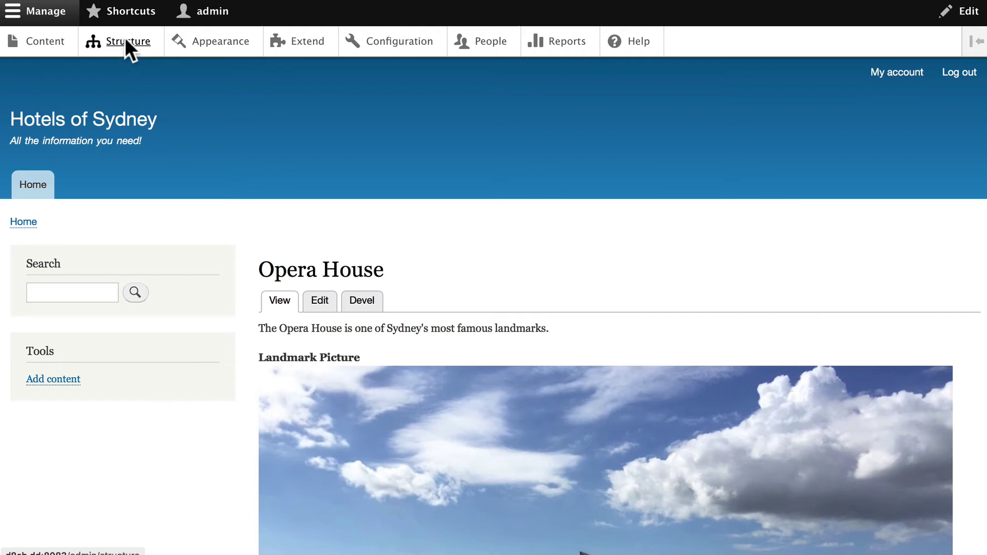
# Step: Go to Structure > Taxonomy > Landmarks Manage display, hide both field labels, and save
pyautogui.click(125, 38)
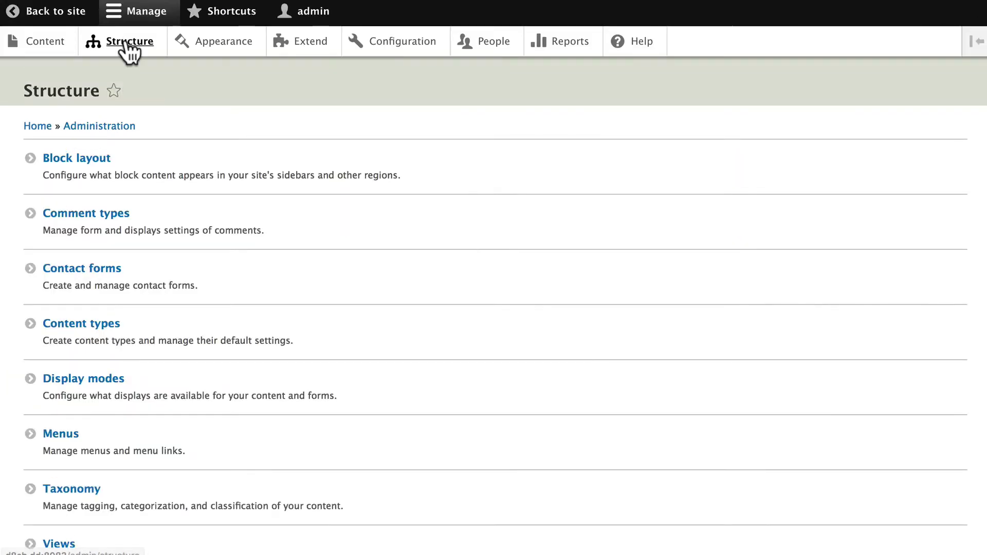
pyautogui.click(72, 491)
pyautogui.click(566, 257)
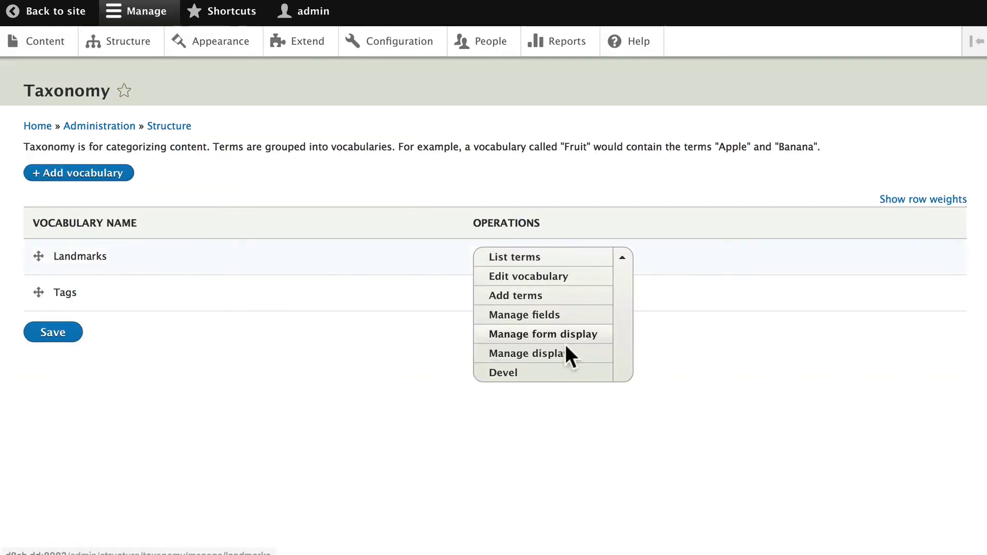
pyautogui.click(520, 355)
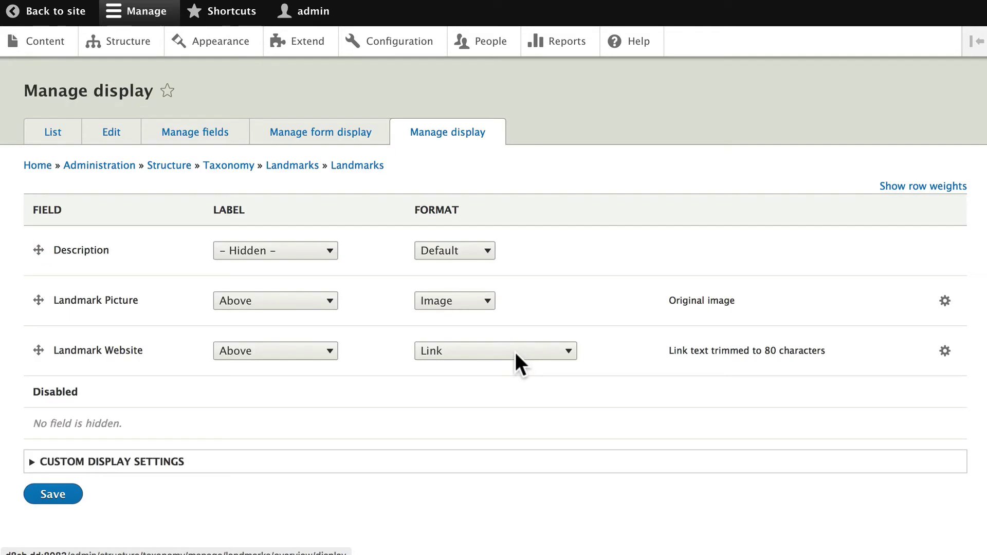
pyautogui.click(254, 309)
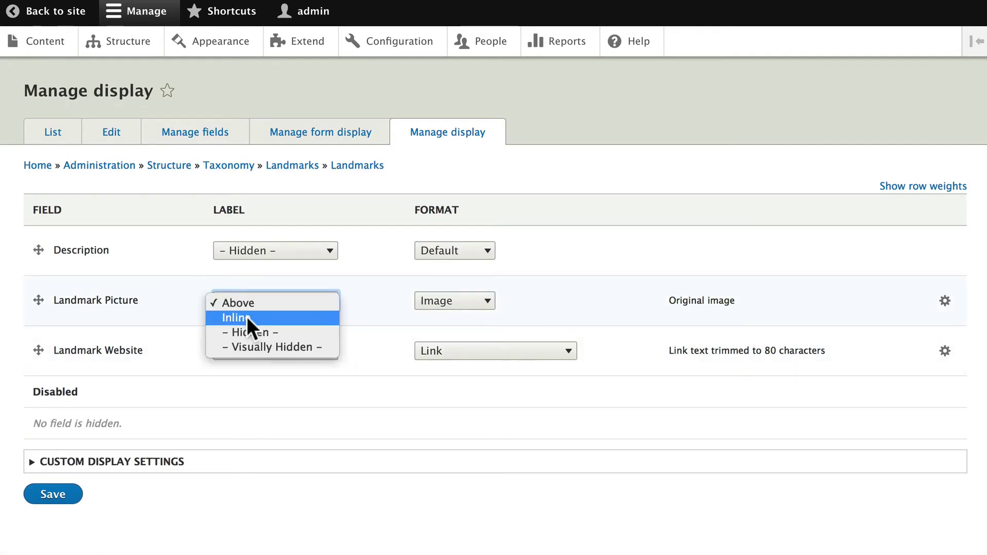
pyautogui.click(246, 333)
pyautogui.click(254, 352)
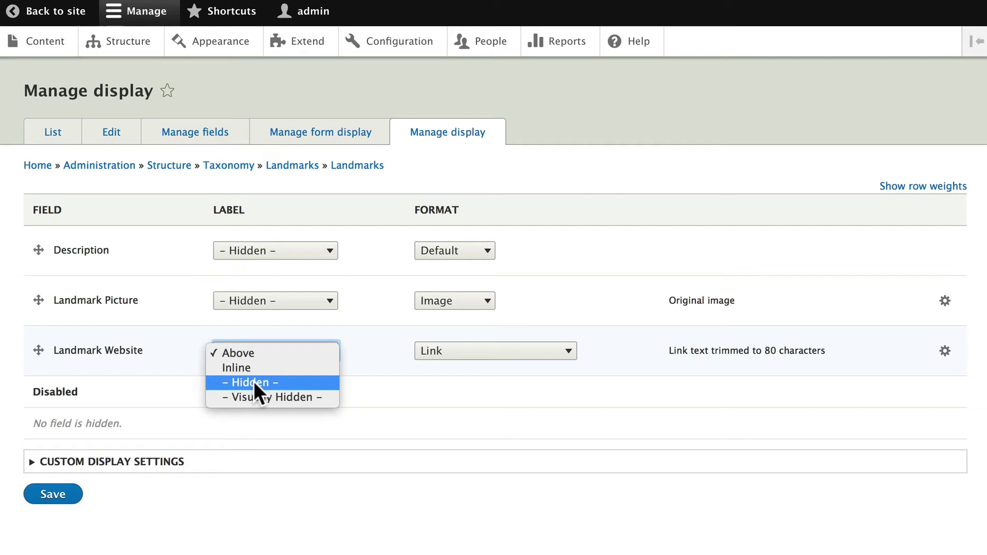
pyautogui.click(254, 380)
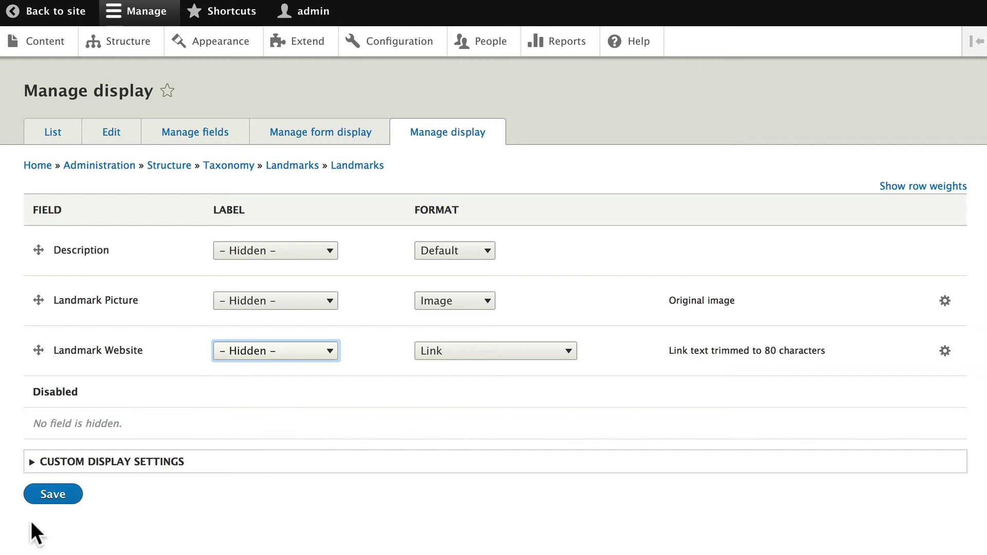
pyautogui.click(49, 499)
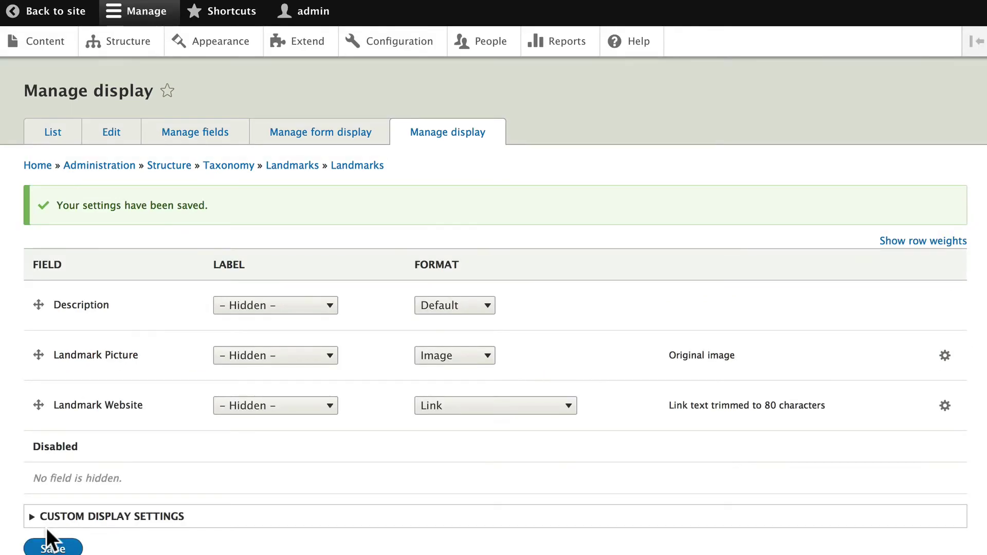
# Step: Add a Taxonomy term field labelled 'Landmarks' to the Hotels content type
pyautogui.click(125, 41)
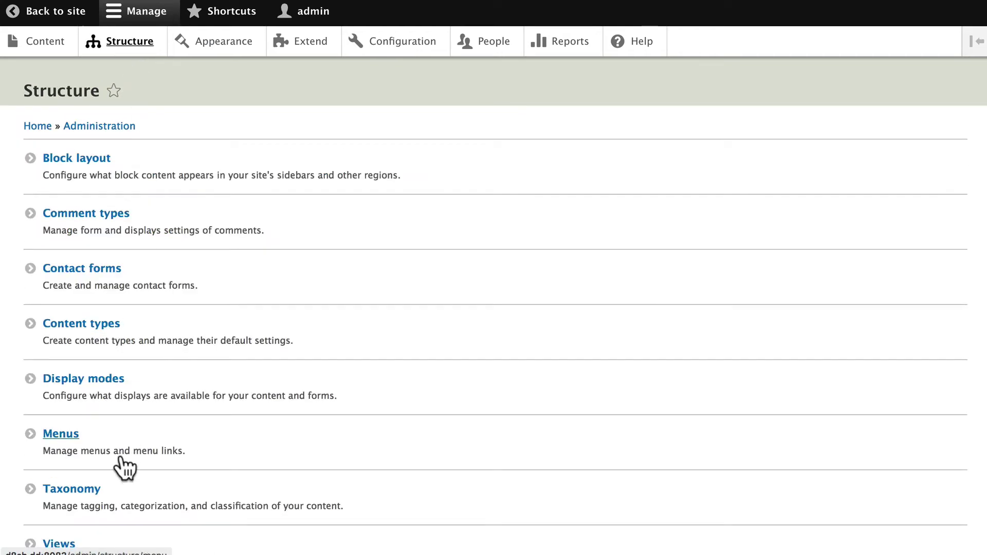
pyautogui.click(63, 327)
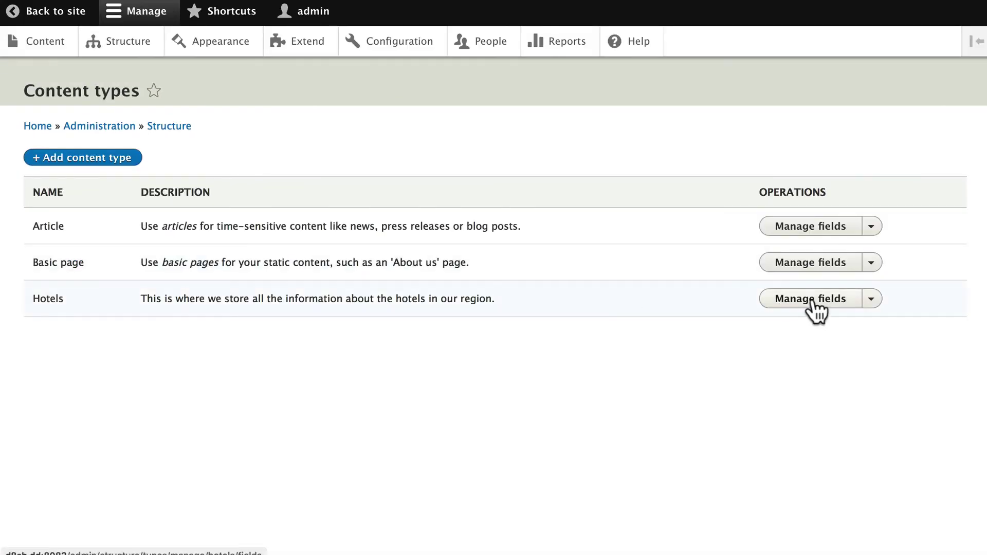
pyautogui.click(812, 299)
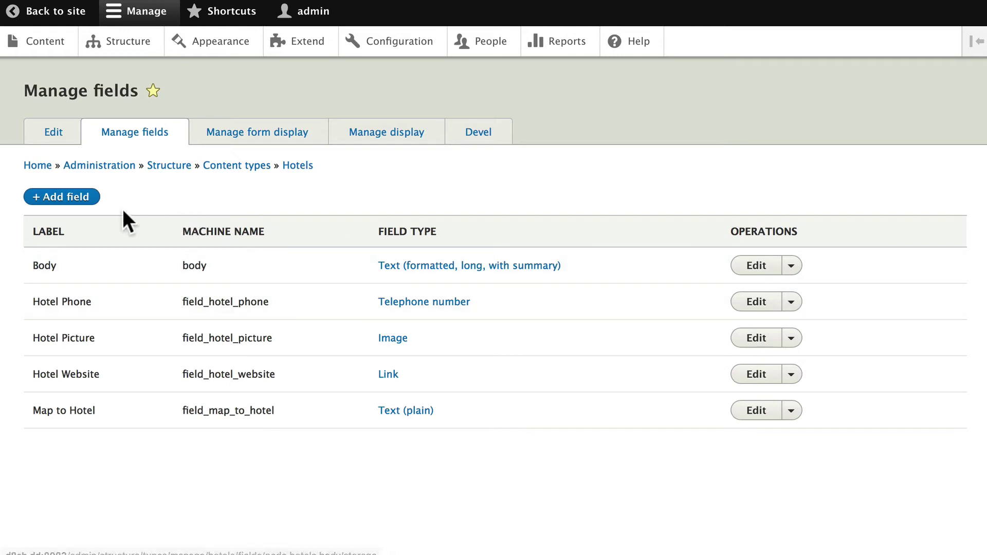
pyautogui.click(65, 197)
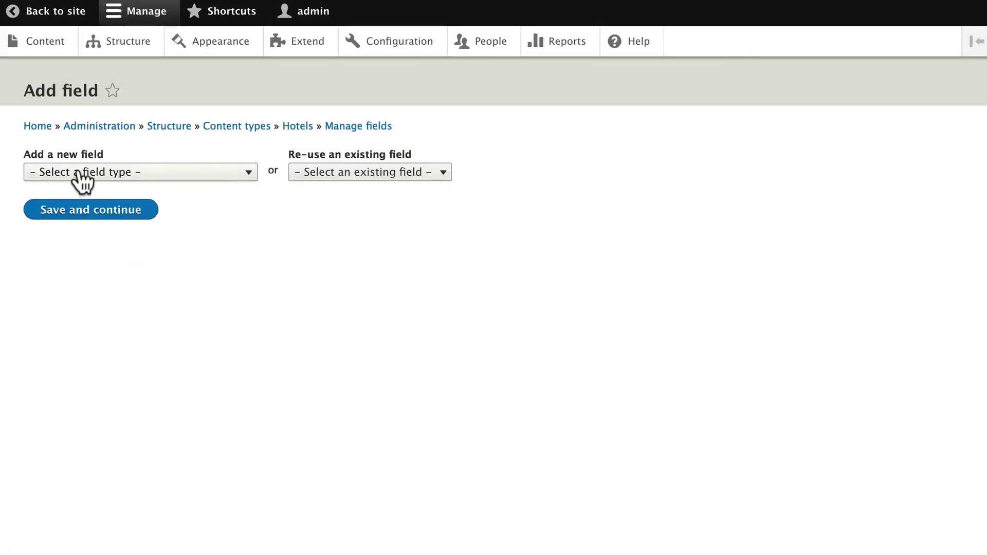
pyautogui.click(78, 173)
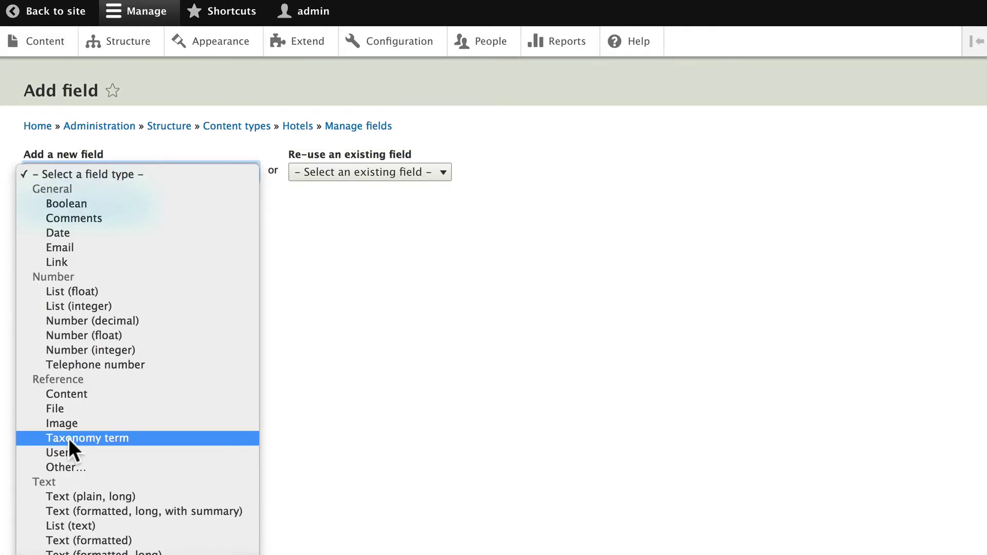
pyautogui.click(83, 438)
pyautogui.click(45, 222)
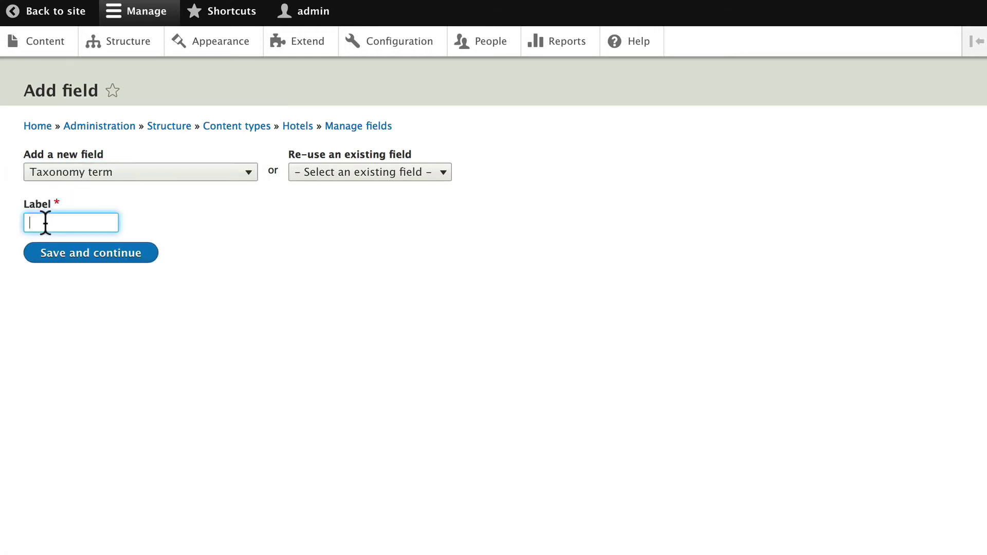
pyautogui.write('Landmarks')
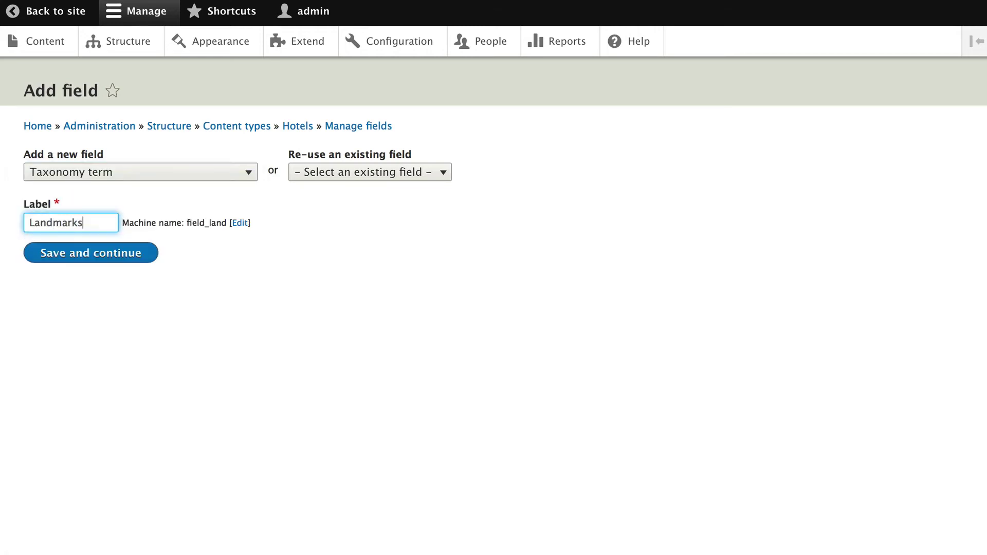
pyautogui.click(66, 257)
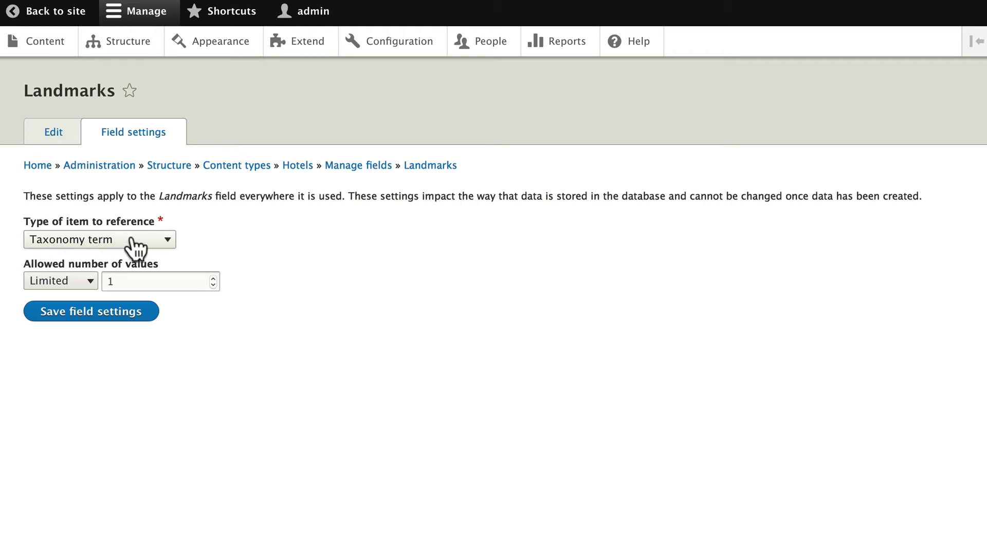
# Step: Allow unlimited Landmarks values, restrict references to the Landmarks vocabulary, and save
pyautogui.click(61, 280)
pyautogui.click(59, 296)
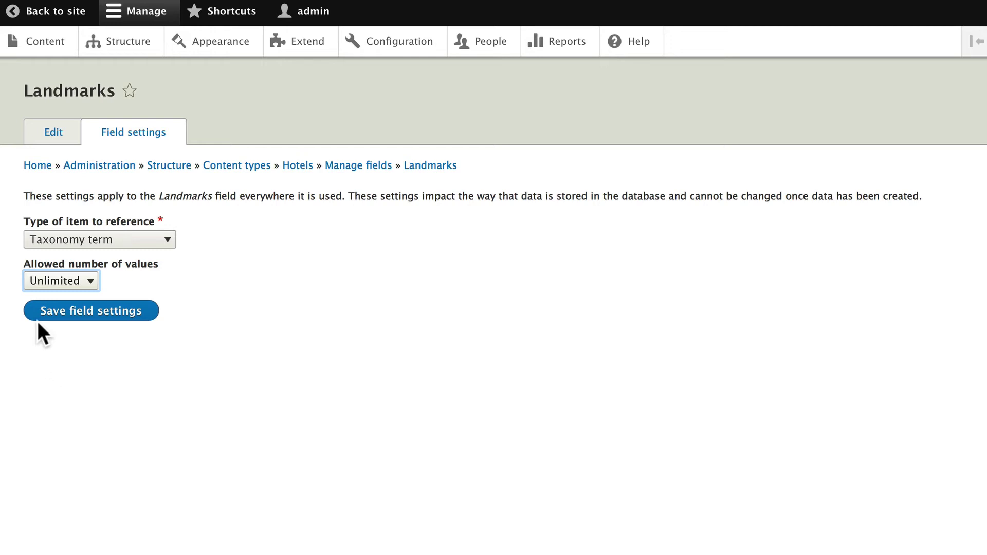
pyautogui.click(114, 312)
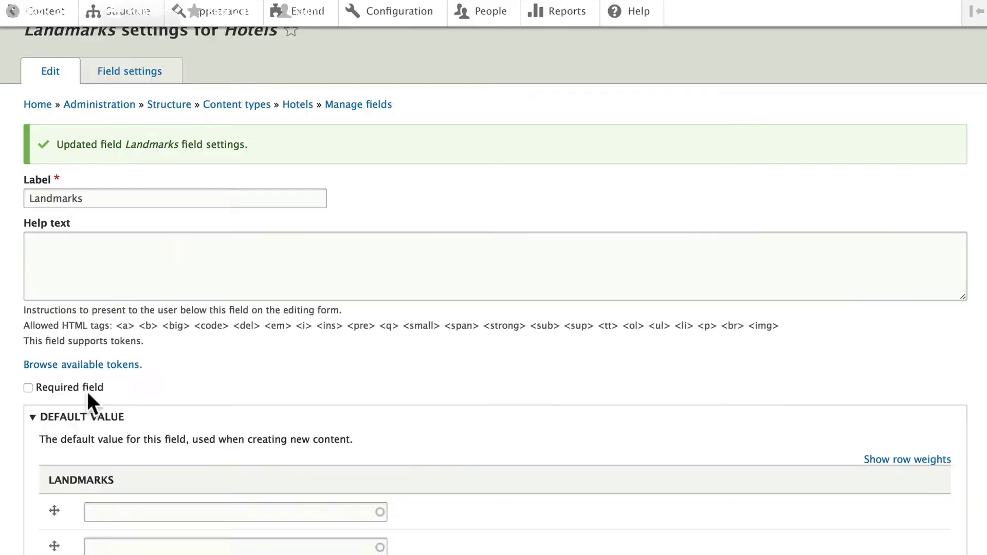
pyautogui.scroll(-8, 77, 406)
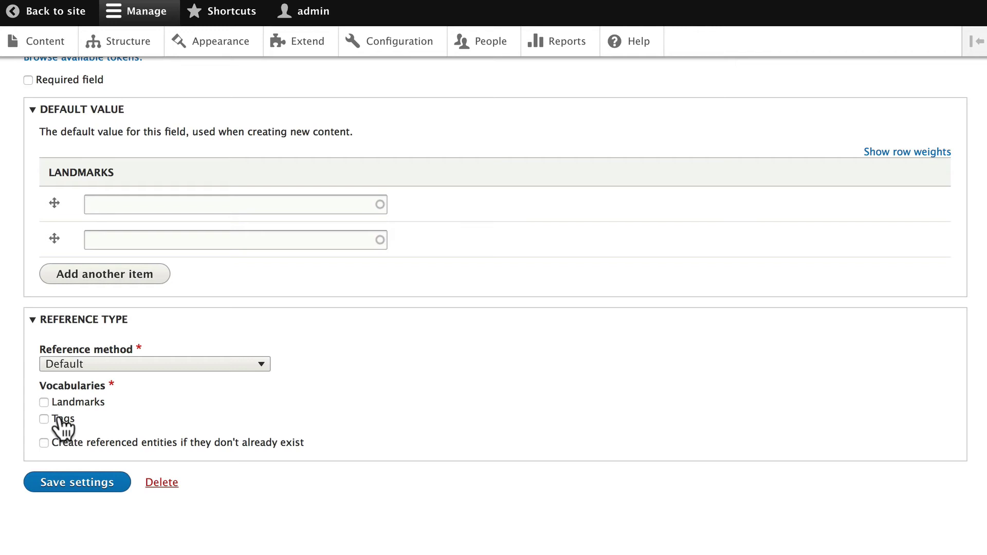
pyautogui.click(43, 402)
pyautogui.click(171, 364)
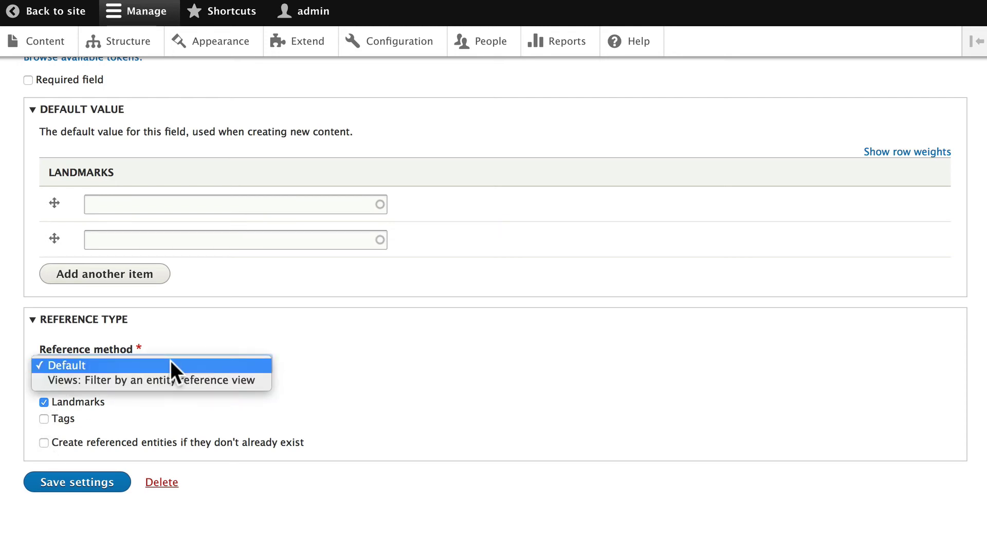
pyautogui.click(198, 335)
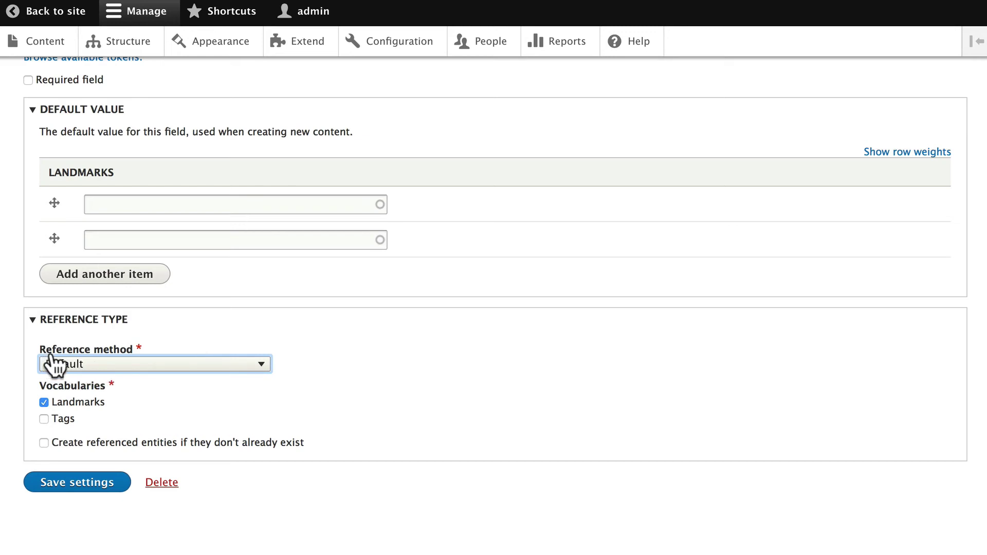
pyautogui.click(196, 342)
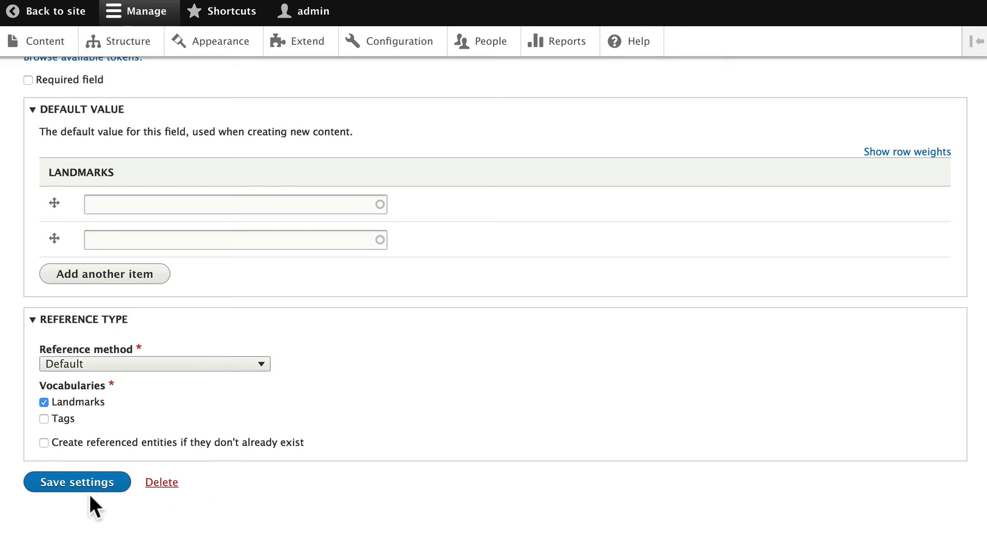
pyautogui.click(57, 488)
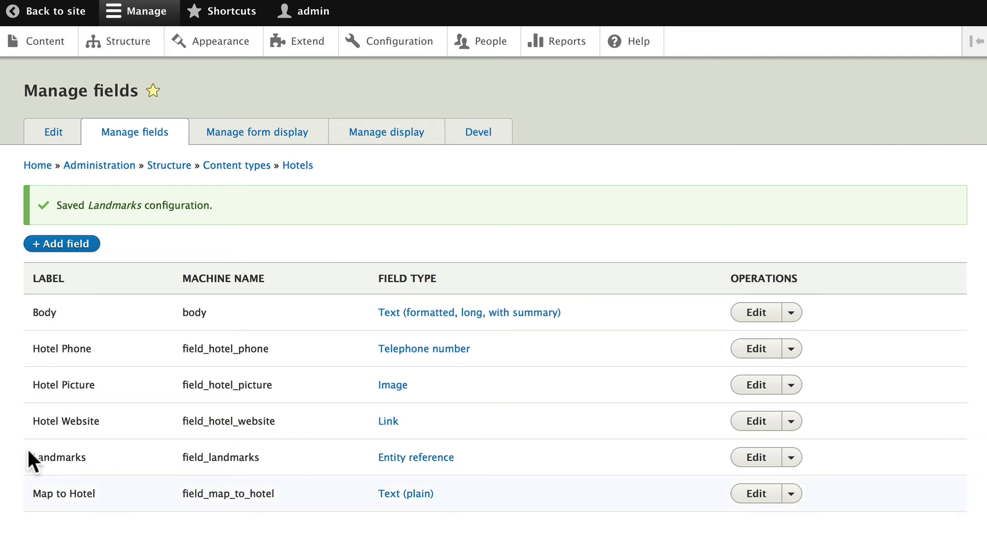
# Step: Edit Hotel Drupal and choose Opera House (3) in its Landmarks autocomplete field
pyautogui.click(48, 39)
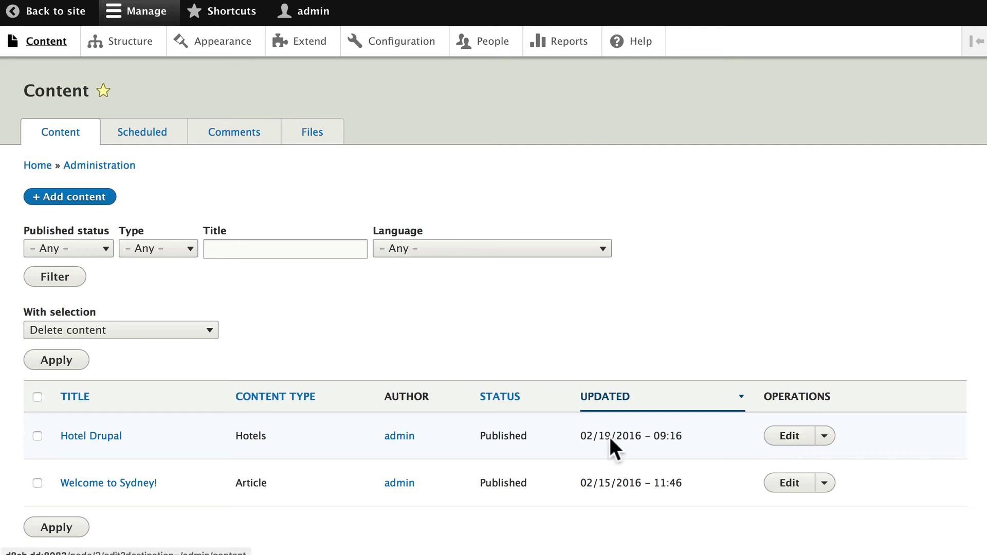
pyautogui.click(788, 438)
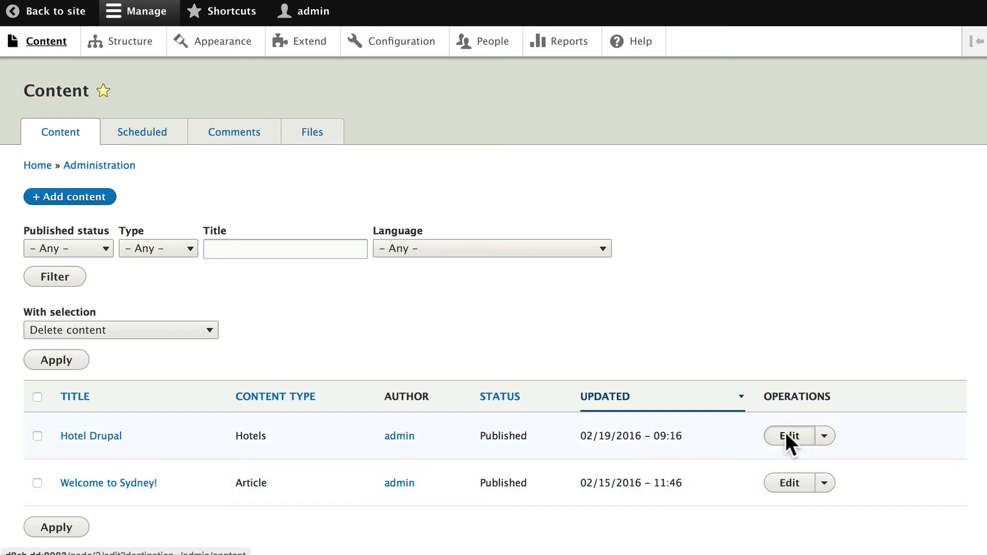
pyautogui.scroll(-10, 714, 467)
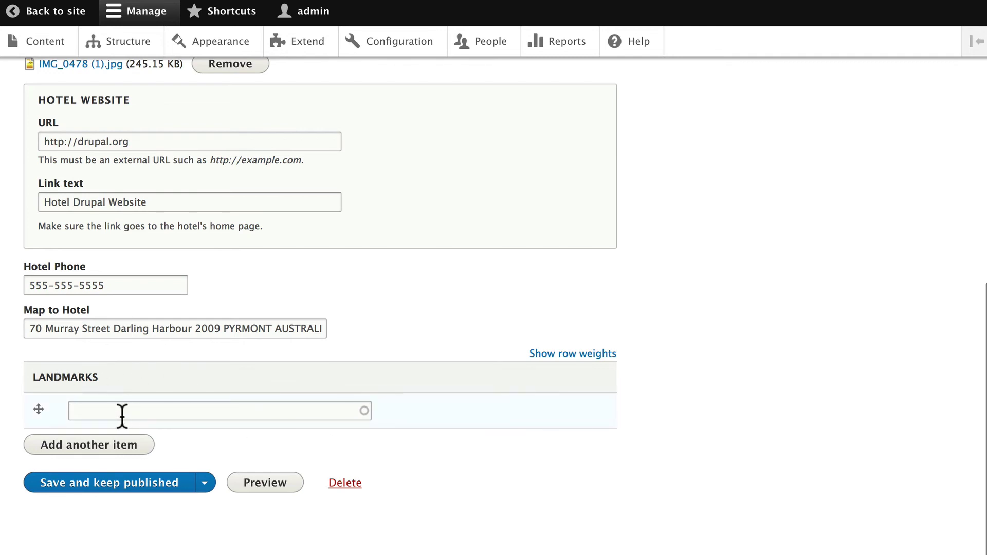
pyautogui.click(108, 410)
pyautogui.write('s')
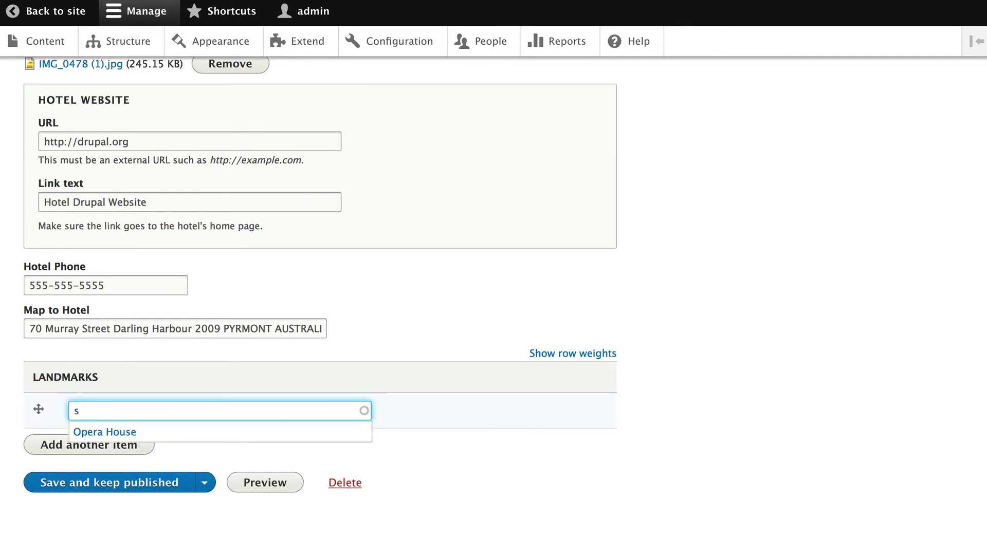
pyautogui.click(109, 432)
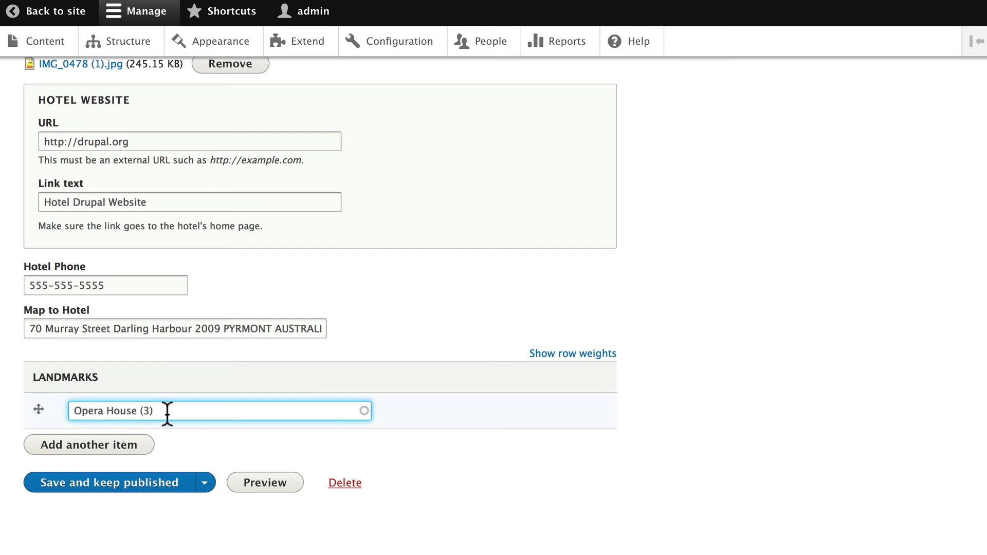
# Step: Save Hotel Drupal and follow its Opera House link to the taxonomy/term/3 page
pyautogui.click(82, 486)
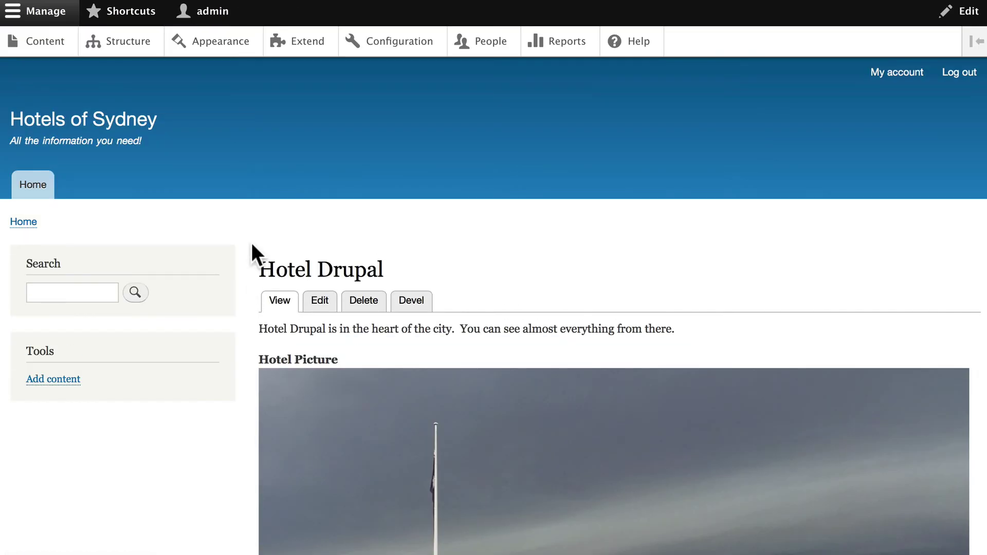
pyautogui.scroll(-5, 252, 242)
pyautogui.scroll(-5, 251, 243)
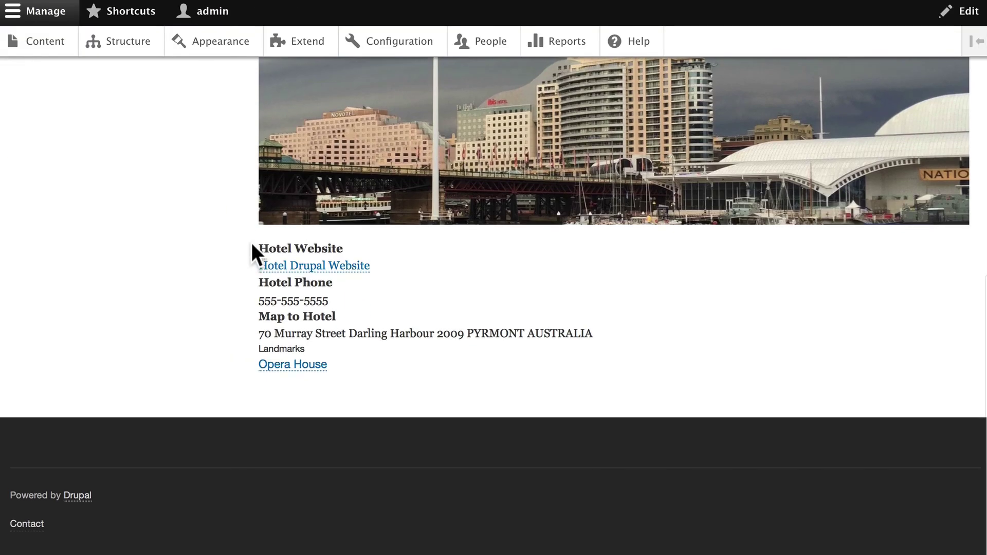
pyautogui.click(286, 365)
pyautogui.scroll(-3, 128, 348)
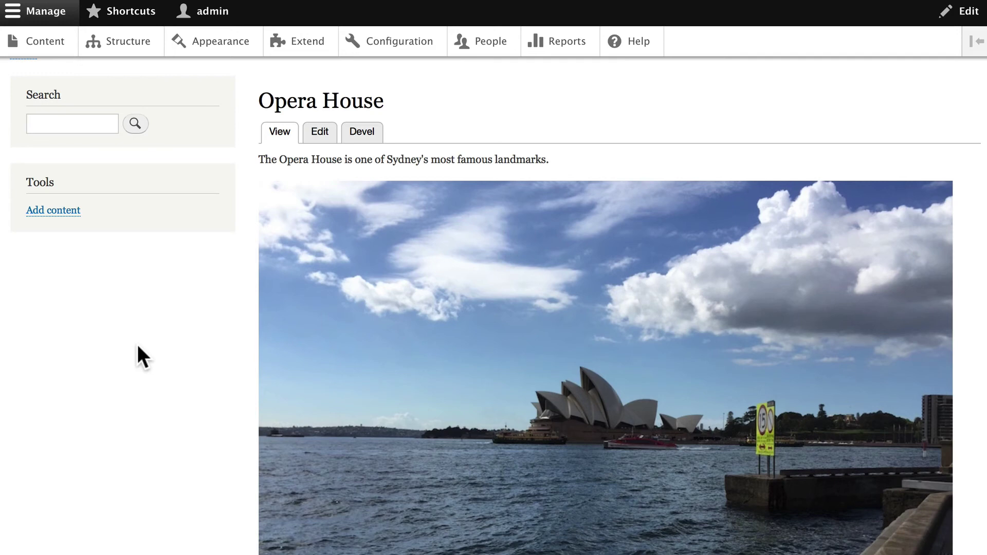
pyautogui.scroll(3, 140, 342)
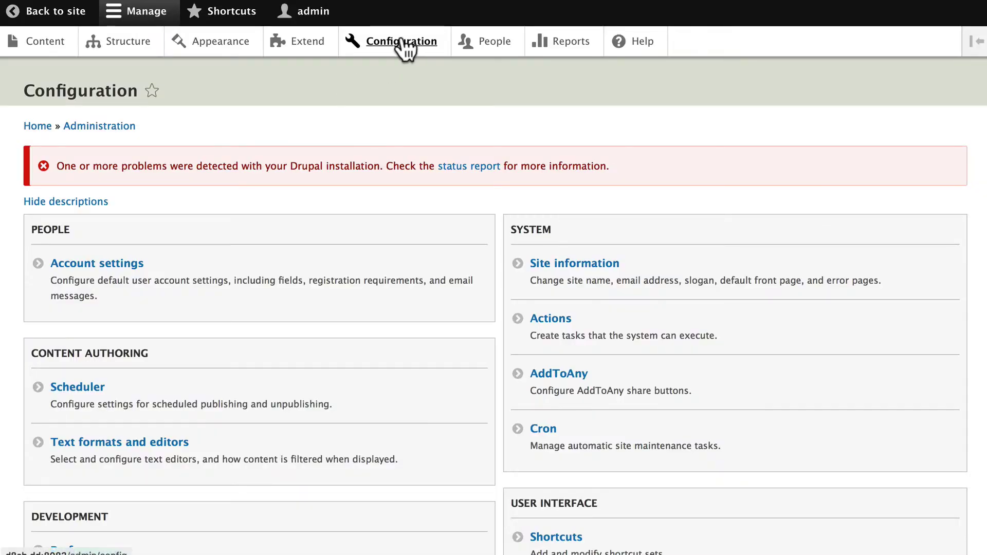
# Step: Start a new Pathauto pattern under URL aliases with pattern type Taxonomy term
pyautogui.scroll(-15, 331, 132)
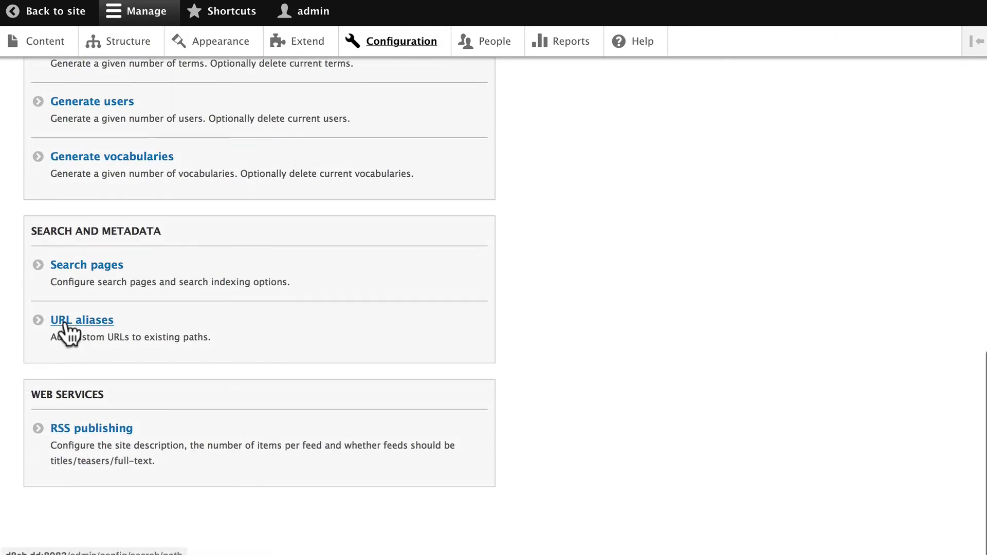
pyautogui.click(66, 321)
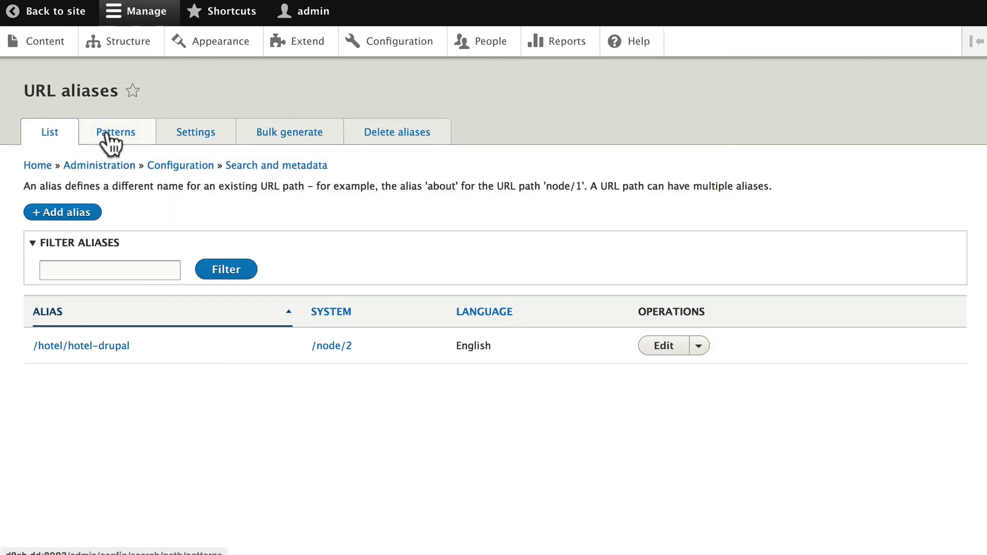
pyautogui.click(110, 131)
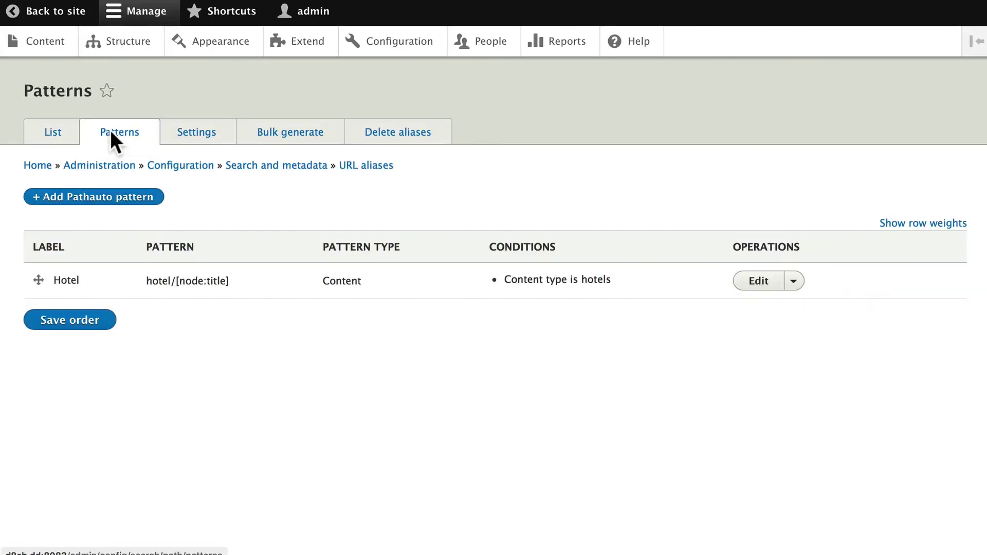
pyautogui.click(91, 199)
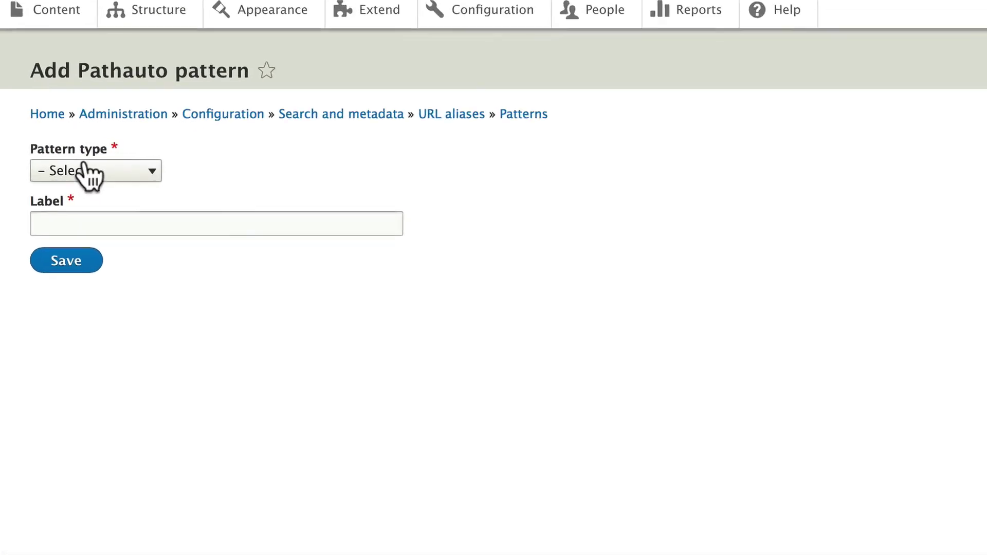
pyautogui.click(83, 165)
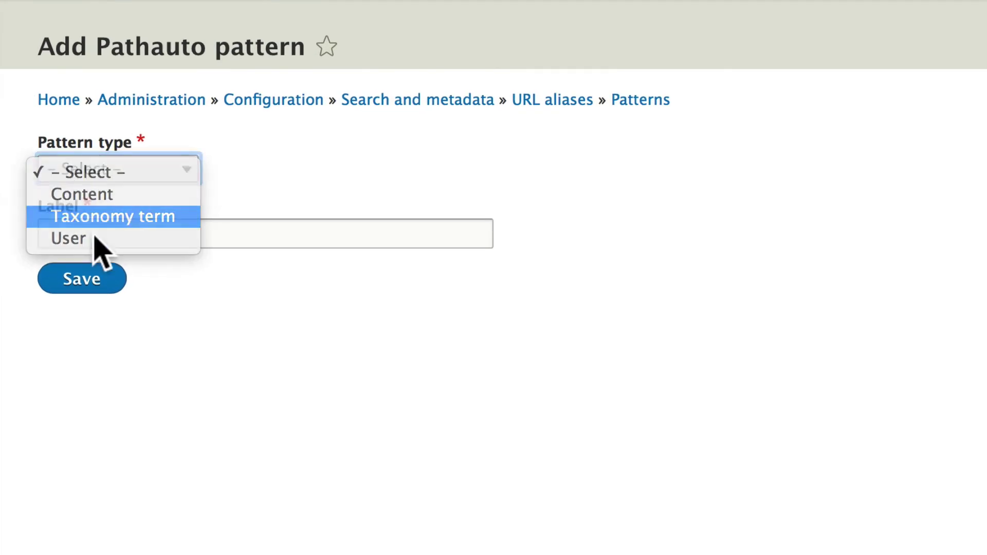
pyautogui.click(90, 217)
# Step: Enter the path pattern landmark/[term:name] using the term name token
pyautogui.click(92, 233)
pyautogui.write('land')
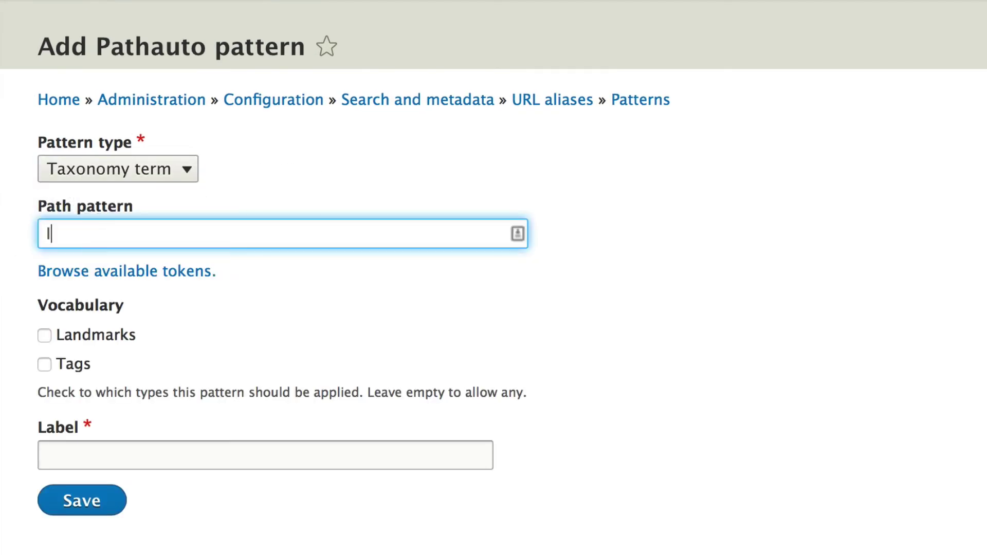
pyautogui.write('mark/')
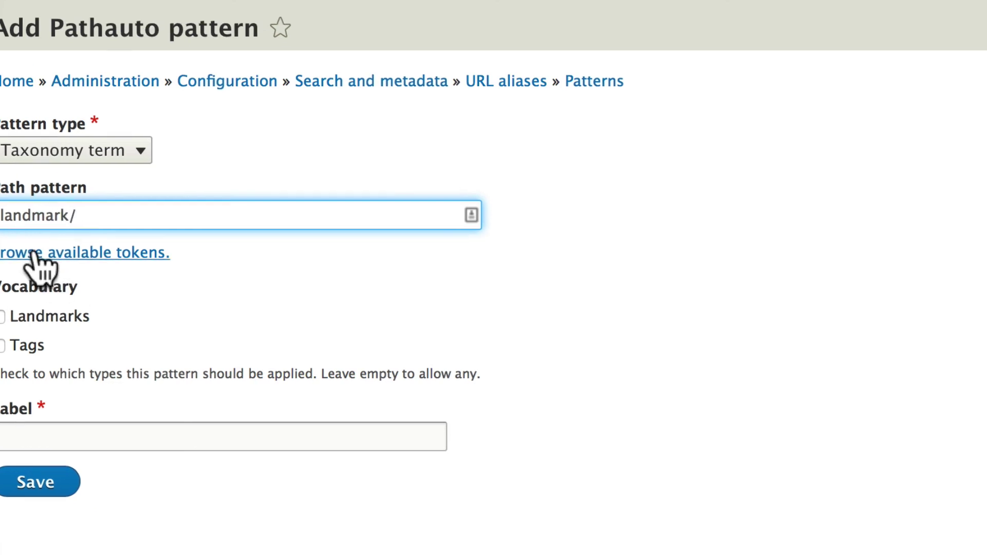
pyautogui.click(66, 271)
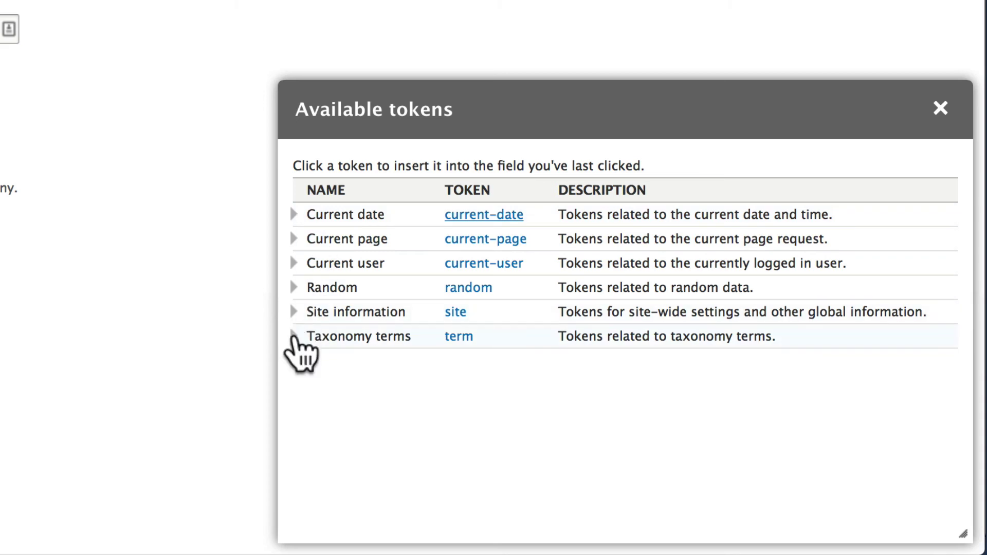
pyautogui.click(292, 337)
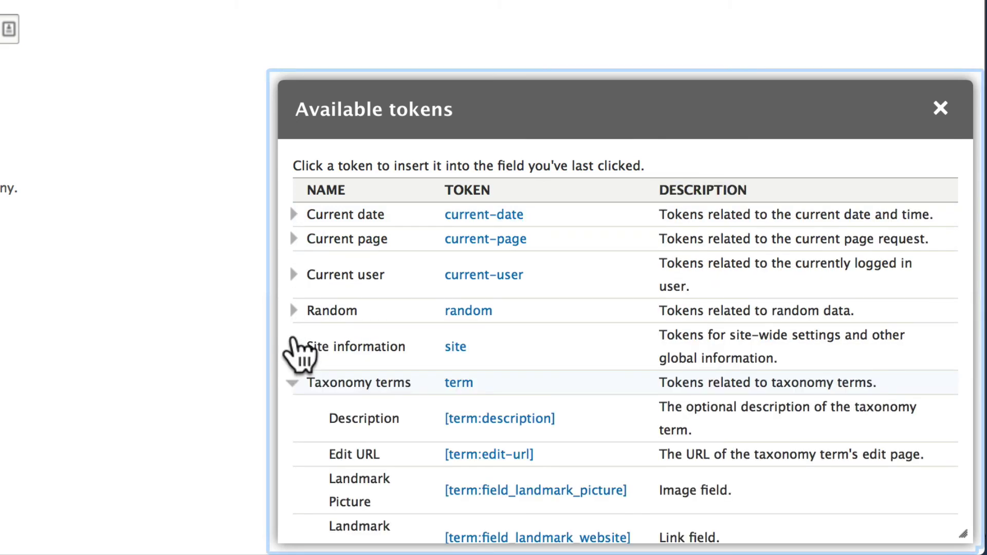
pyautogui.scroll(-3, 381, 342)
pyautogui.scroll(-5, 379, 336)
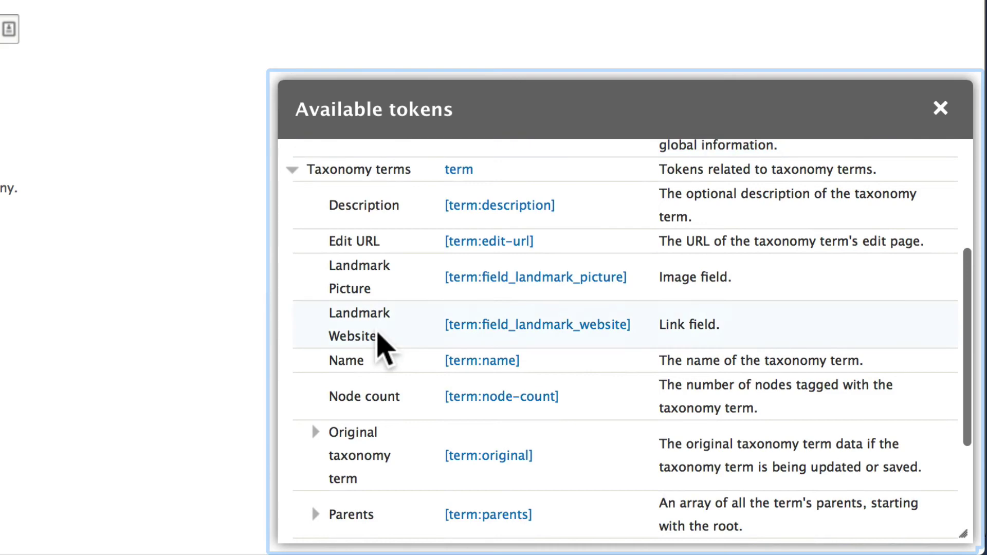
pyautogui.click(481, 250)
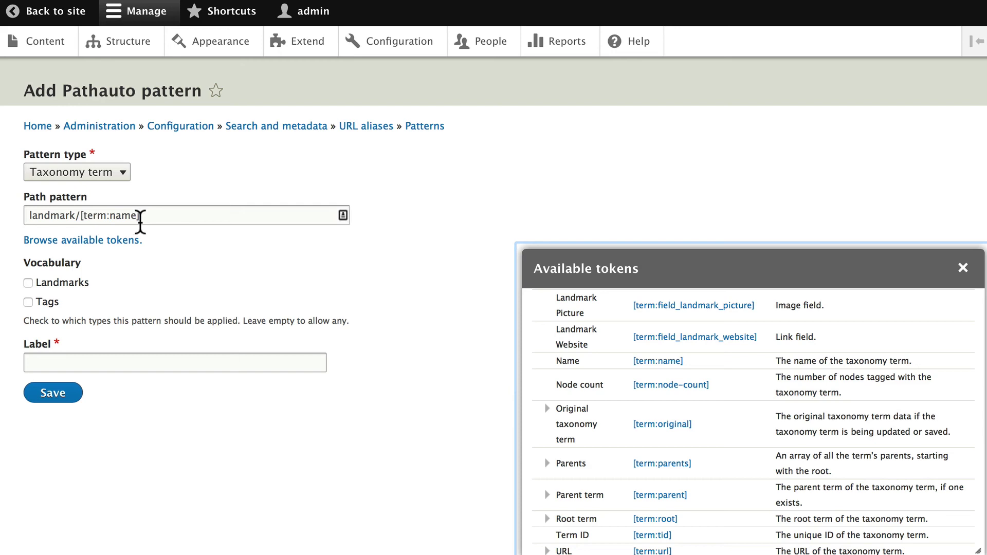
# Step: Restrict the pattern to the Landmarks vocabulary and label it Landmarks
pyautogui.click(27, 281)
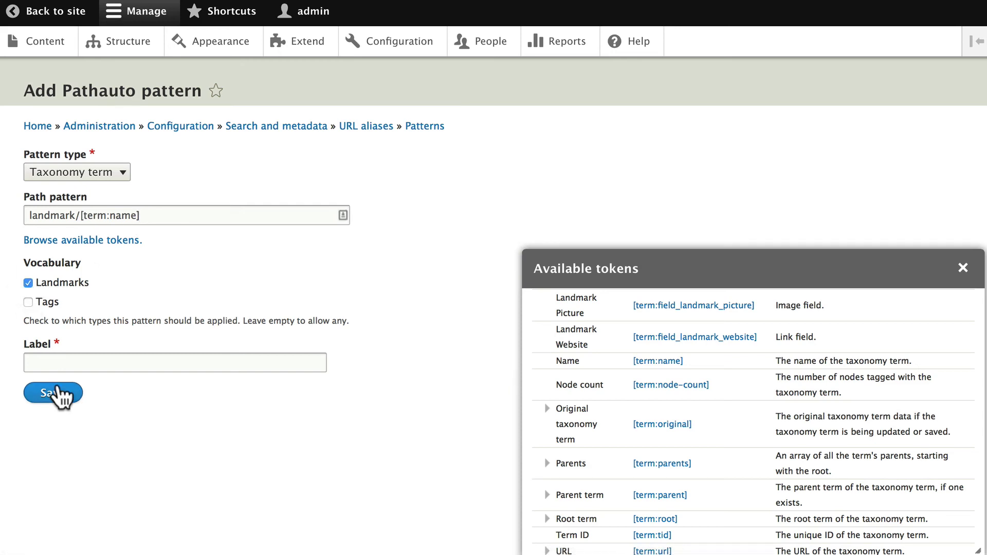
pyautogui.click(53, 362)
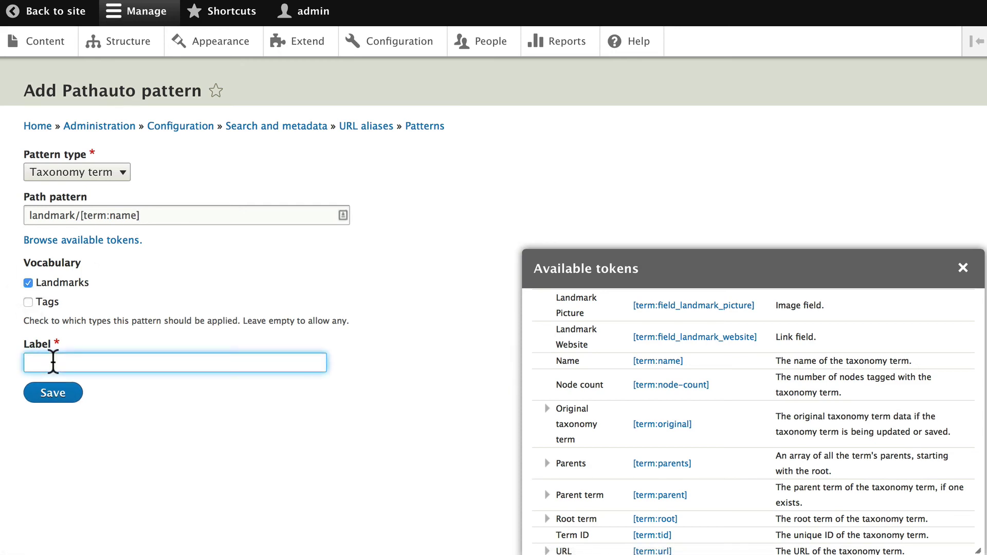
pyautogui.write('Landmar')
pyautogui.press('BackSpace')
pyautogui.press('BackSpace')
pyautogui.write('mark')
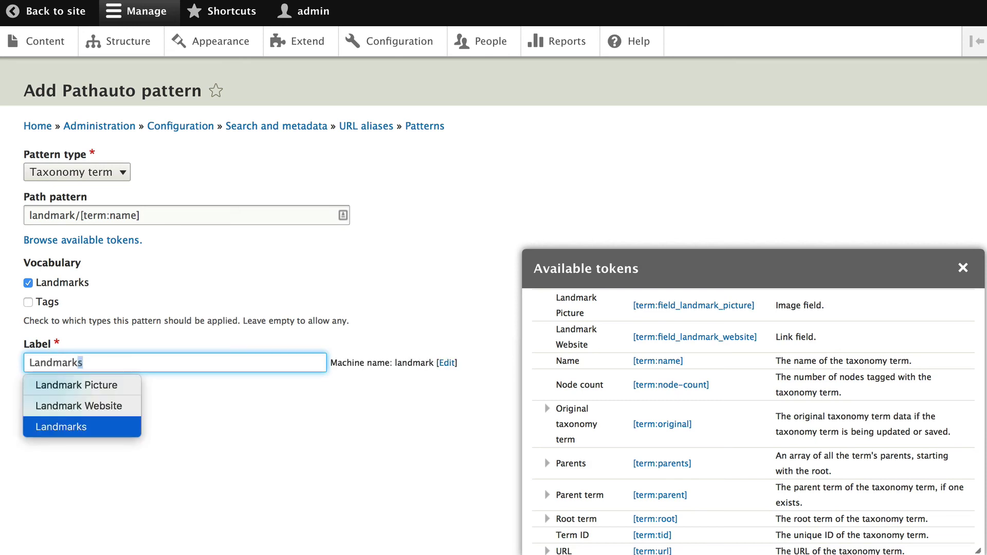
pyautogui.click(177, 422)
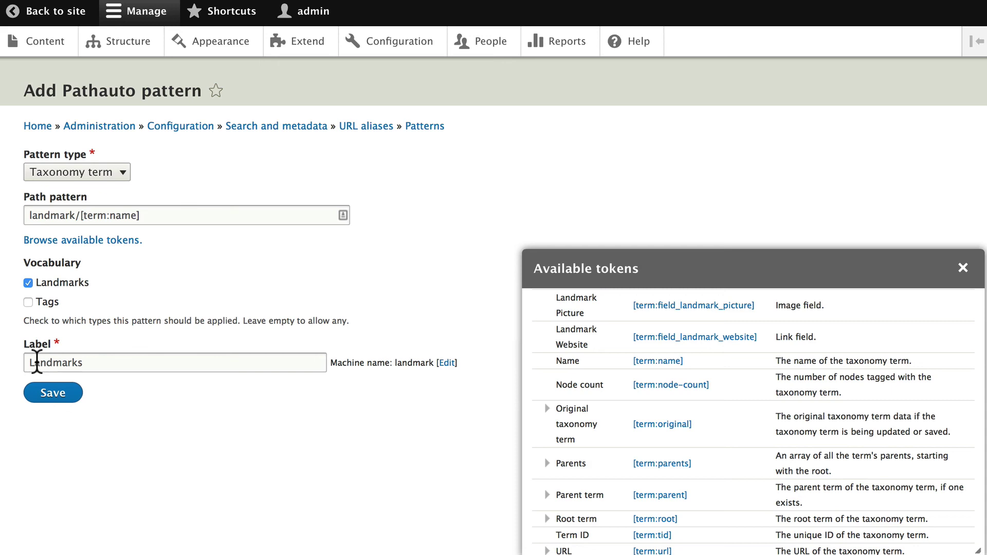
# Step: Save the Landmarks pattern and delete existing Taxonomy term aliases
pyautogui.click(47, 395)
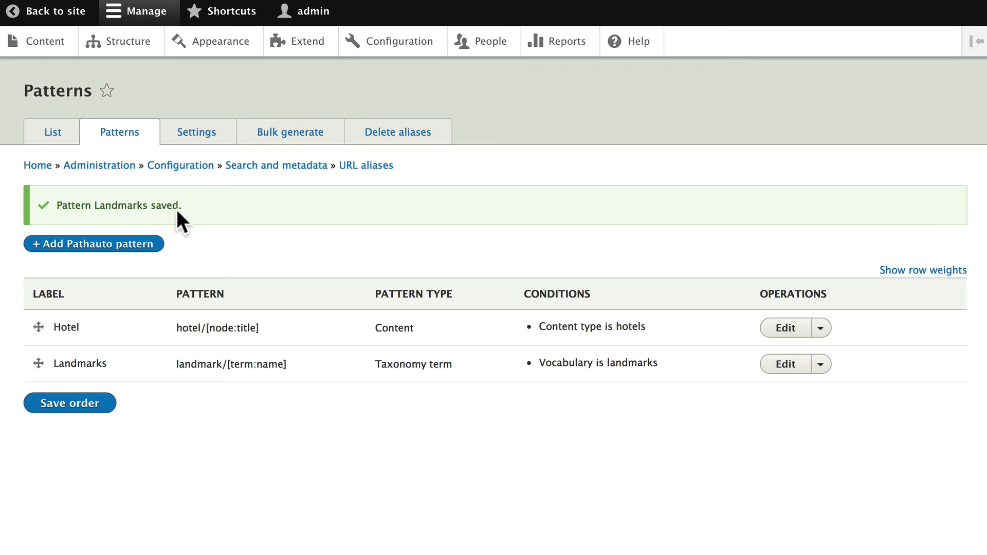
pyautogui.click(398, 134)
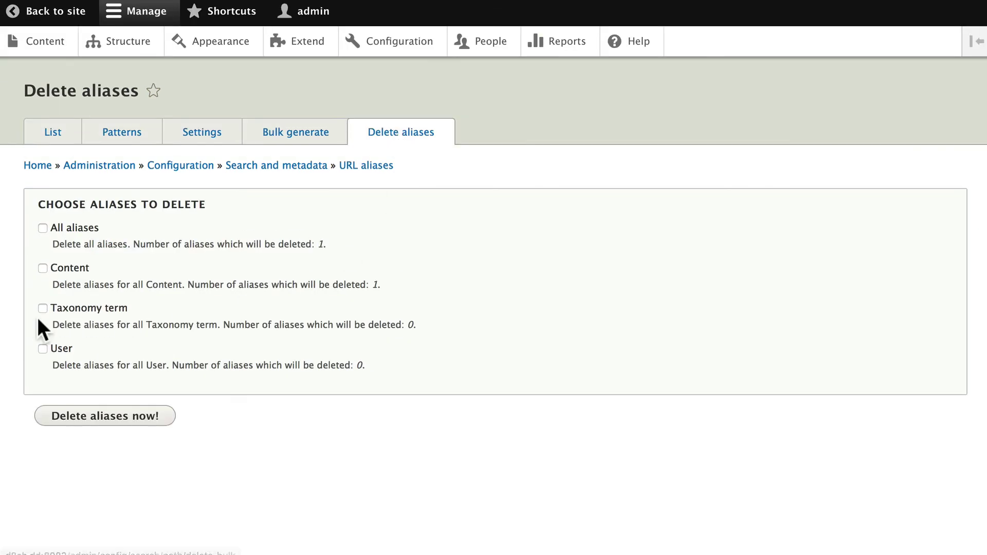
pyautogui.click(92, 419)
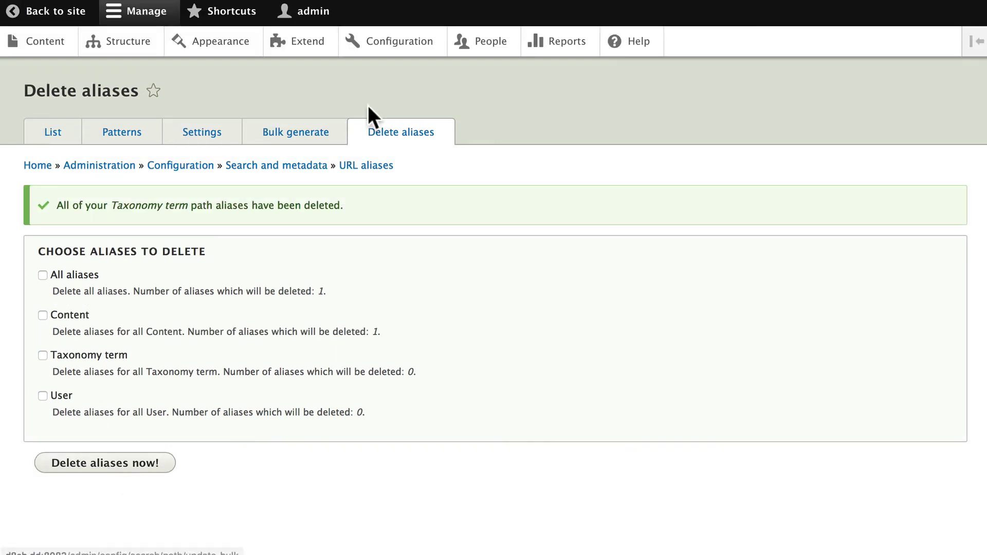
# Step: Bulk generate taxonomy term aliases and view the URL aliases list
pyautogui.click(287, 133)
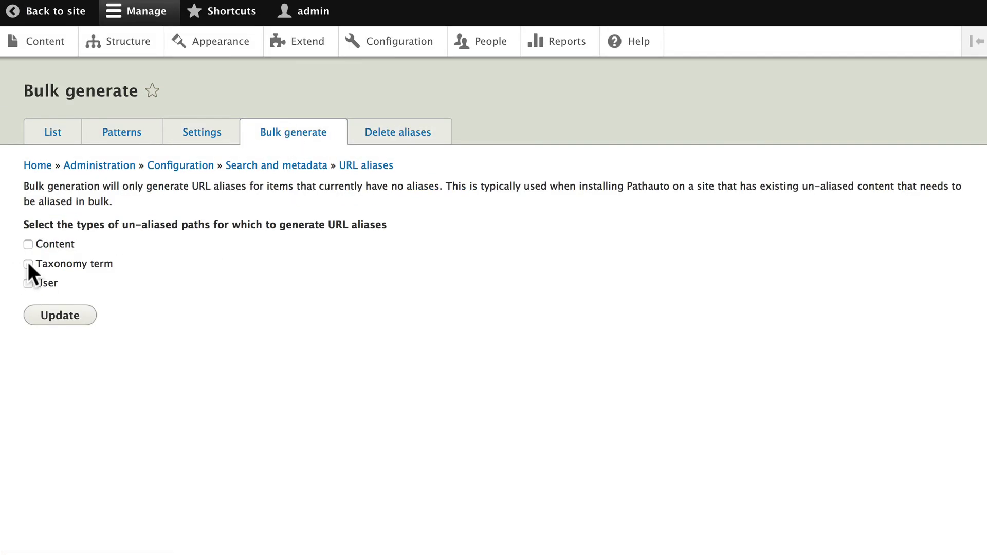
pyautogui.press('Return')
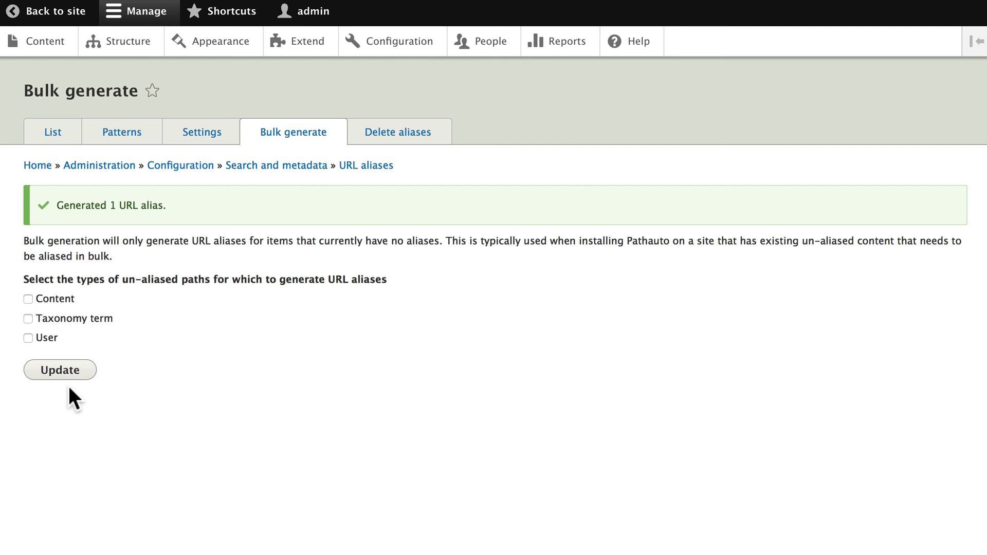
pyautogui.click(52, 135)
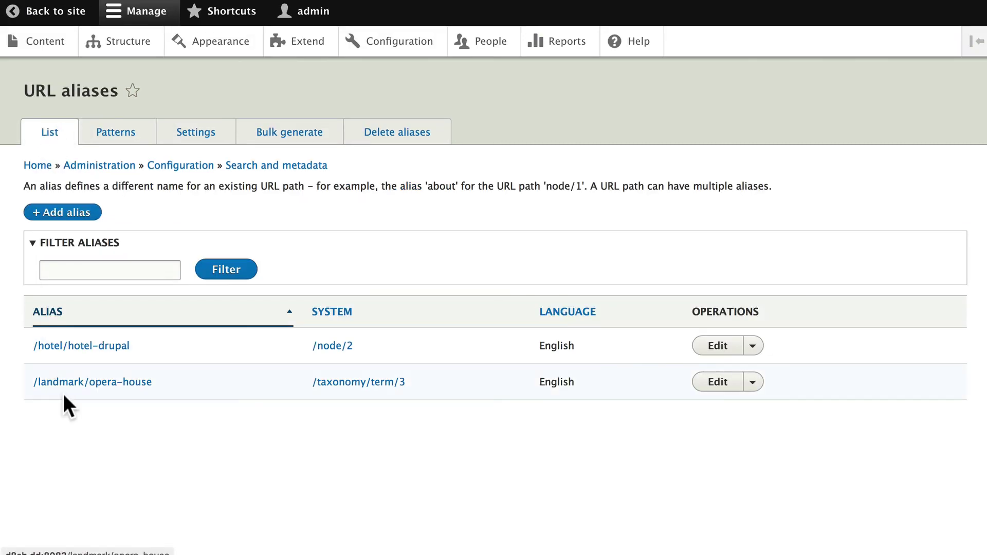